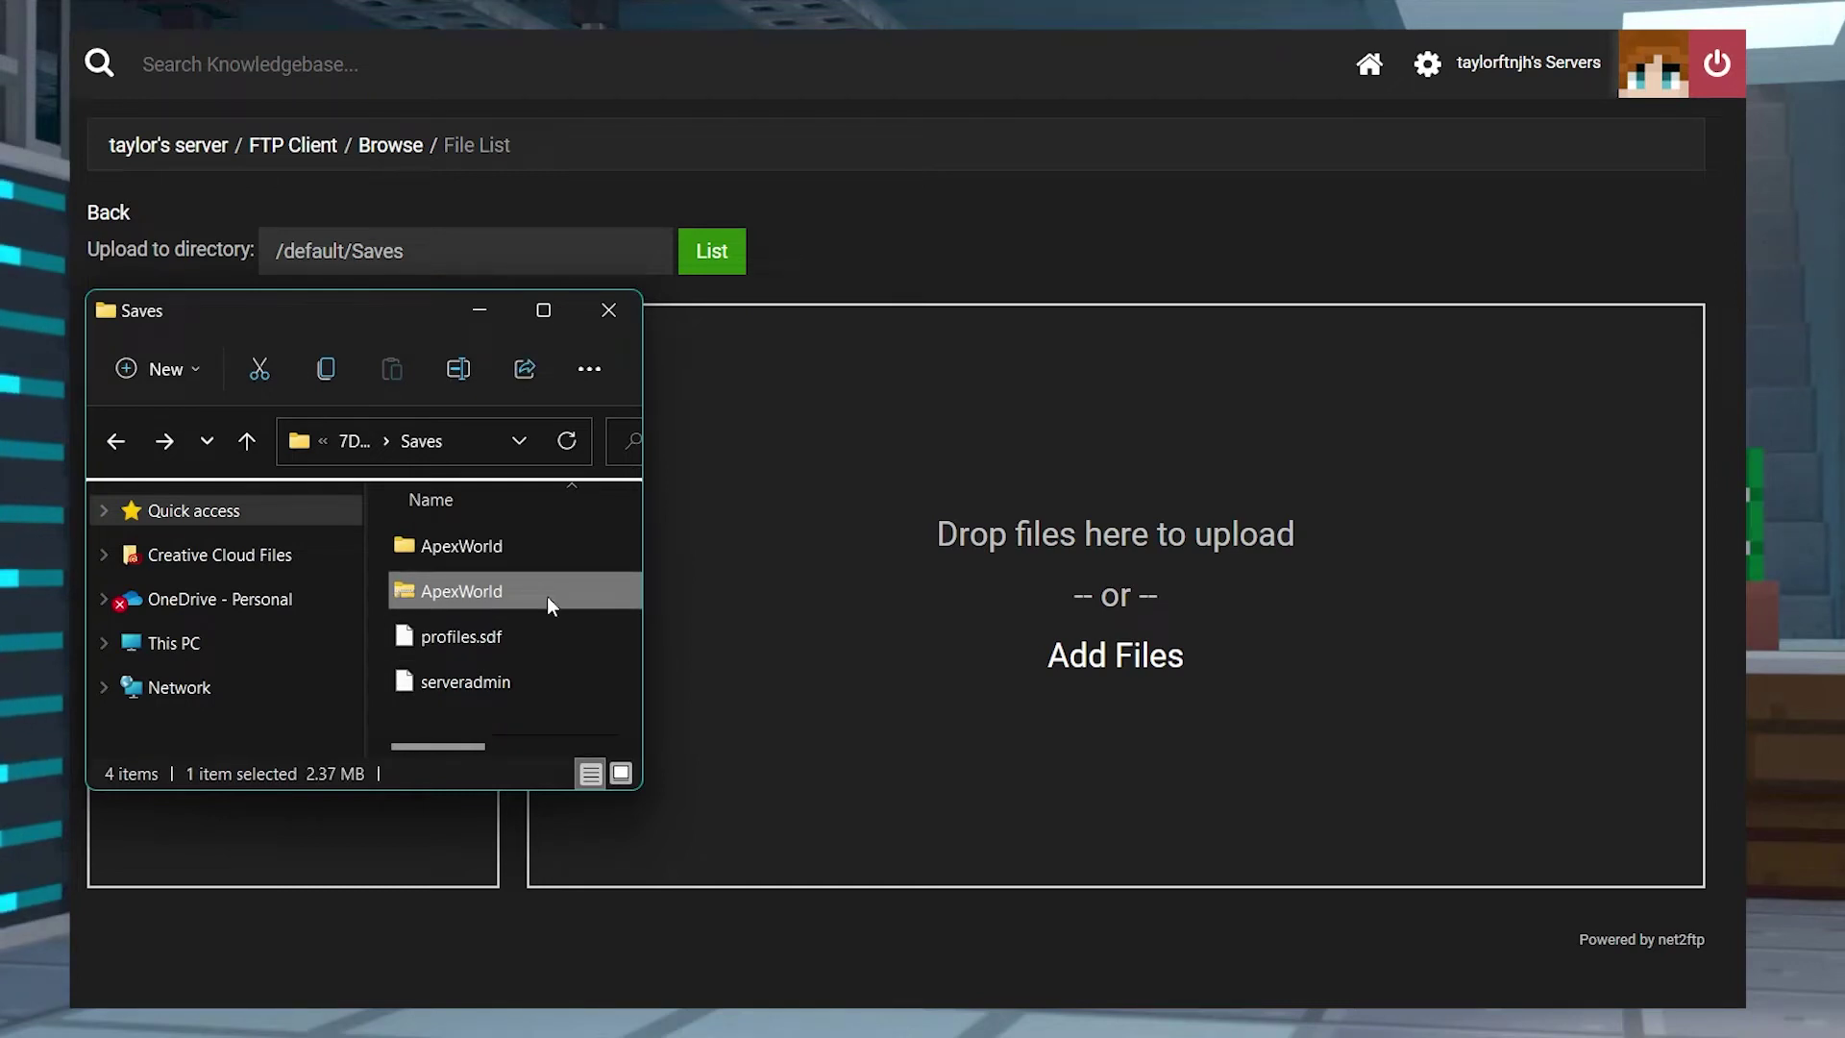
Upload ApexWorld.zip, browse to its My Game folder, and open the main 7 Days To Die config
{"action": "mouse_move", "coordinate": [461, 591]}
{"action": "left_click_drag", "start_coordinate": [484, 595], "coordinate": [925, 591]}
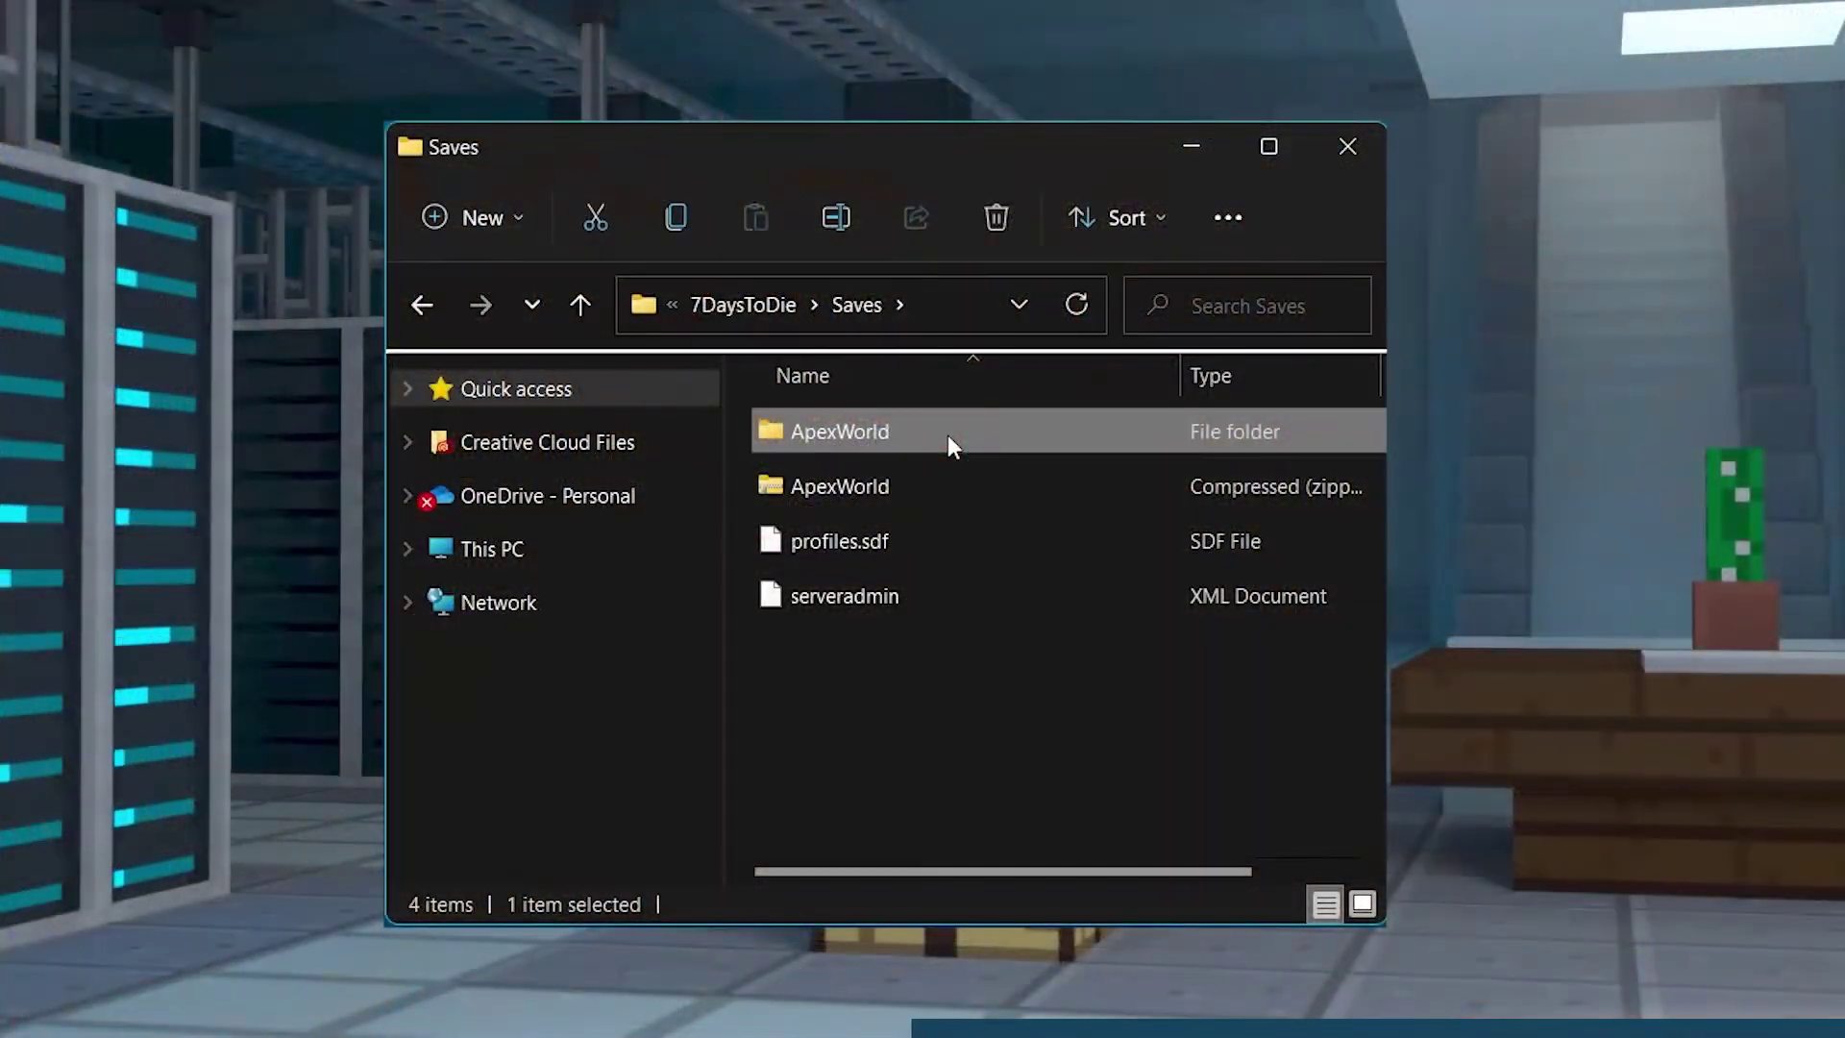
{"action": "double_click", "coordinate": [948, 433]}
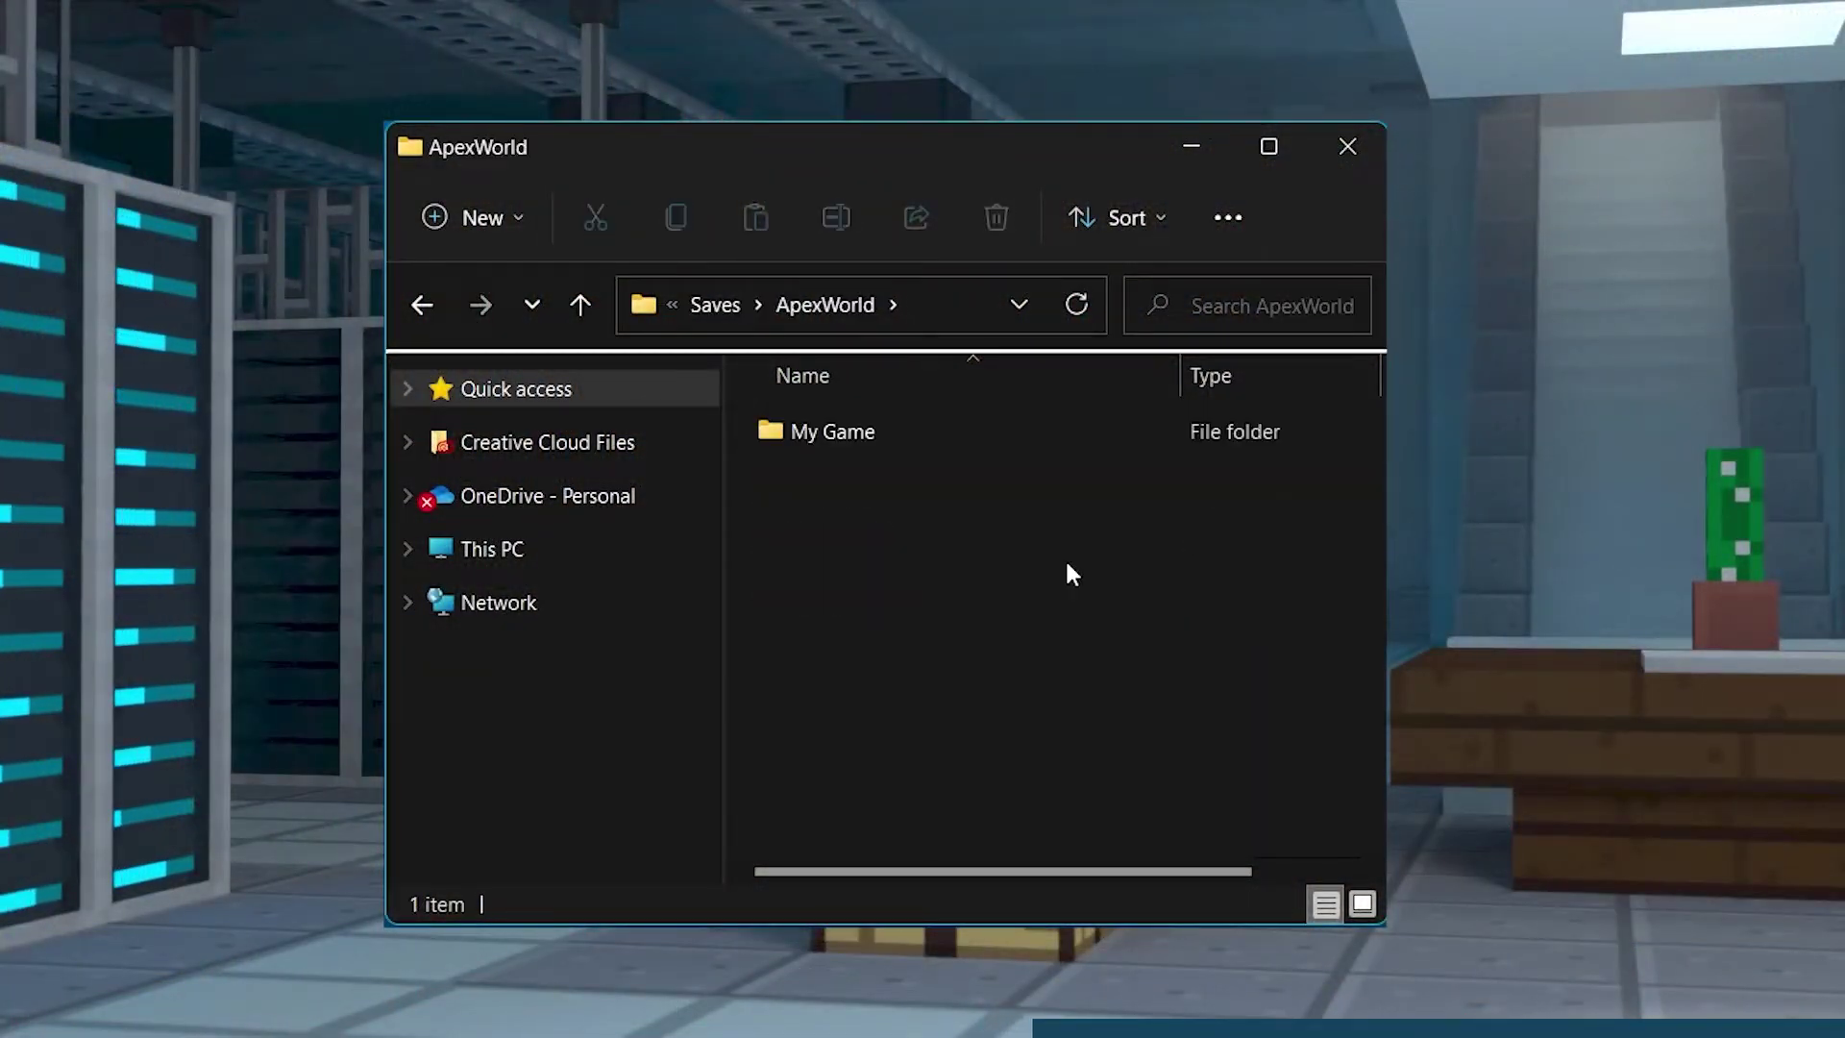
{"action": "left_click", "coordinate": [938, 436]}
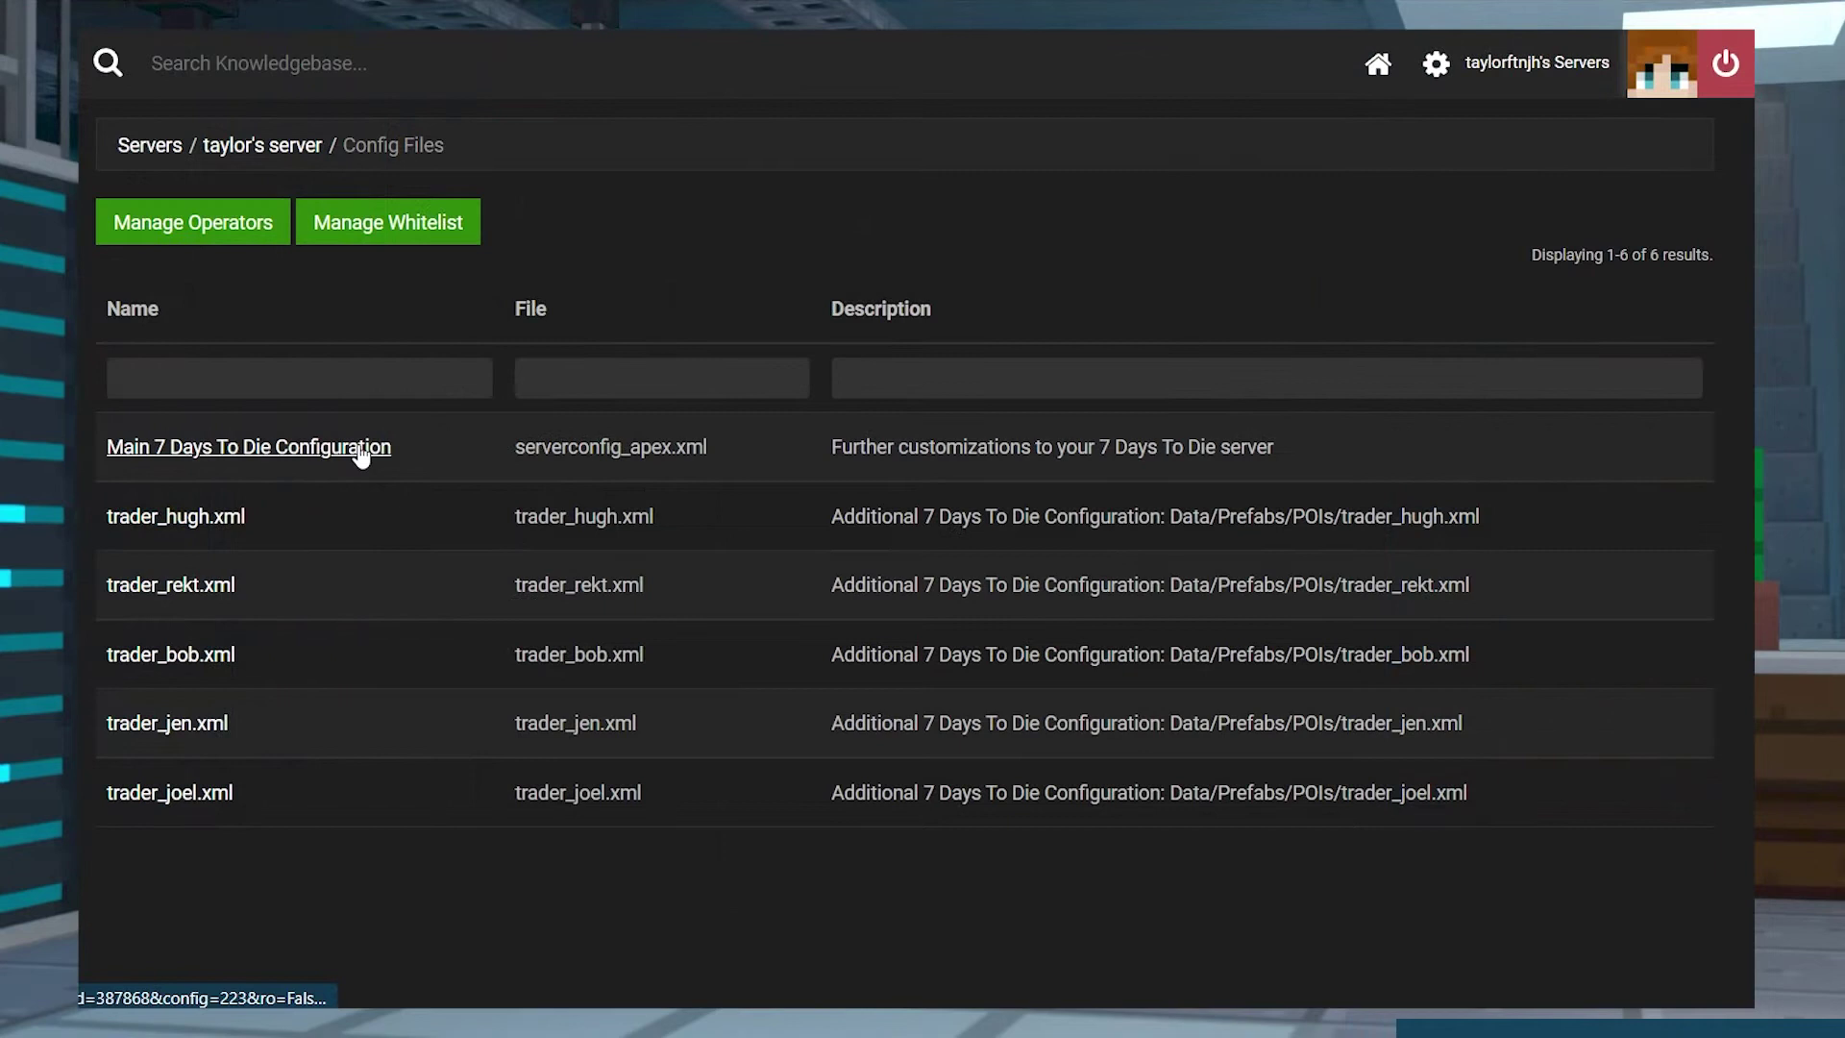
{"action": "left_click", "coordinate": [360, 449]}
{"action": "scroll", "coordinate": [826, 338], "scroll_direction": "down", "scroll_amount": 12}
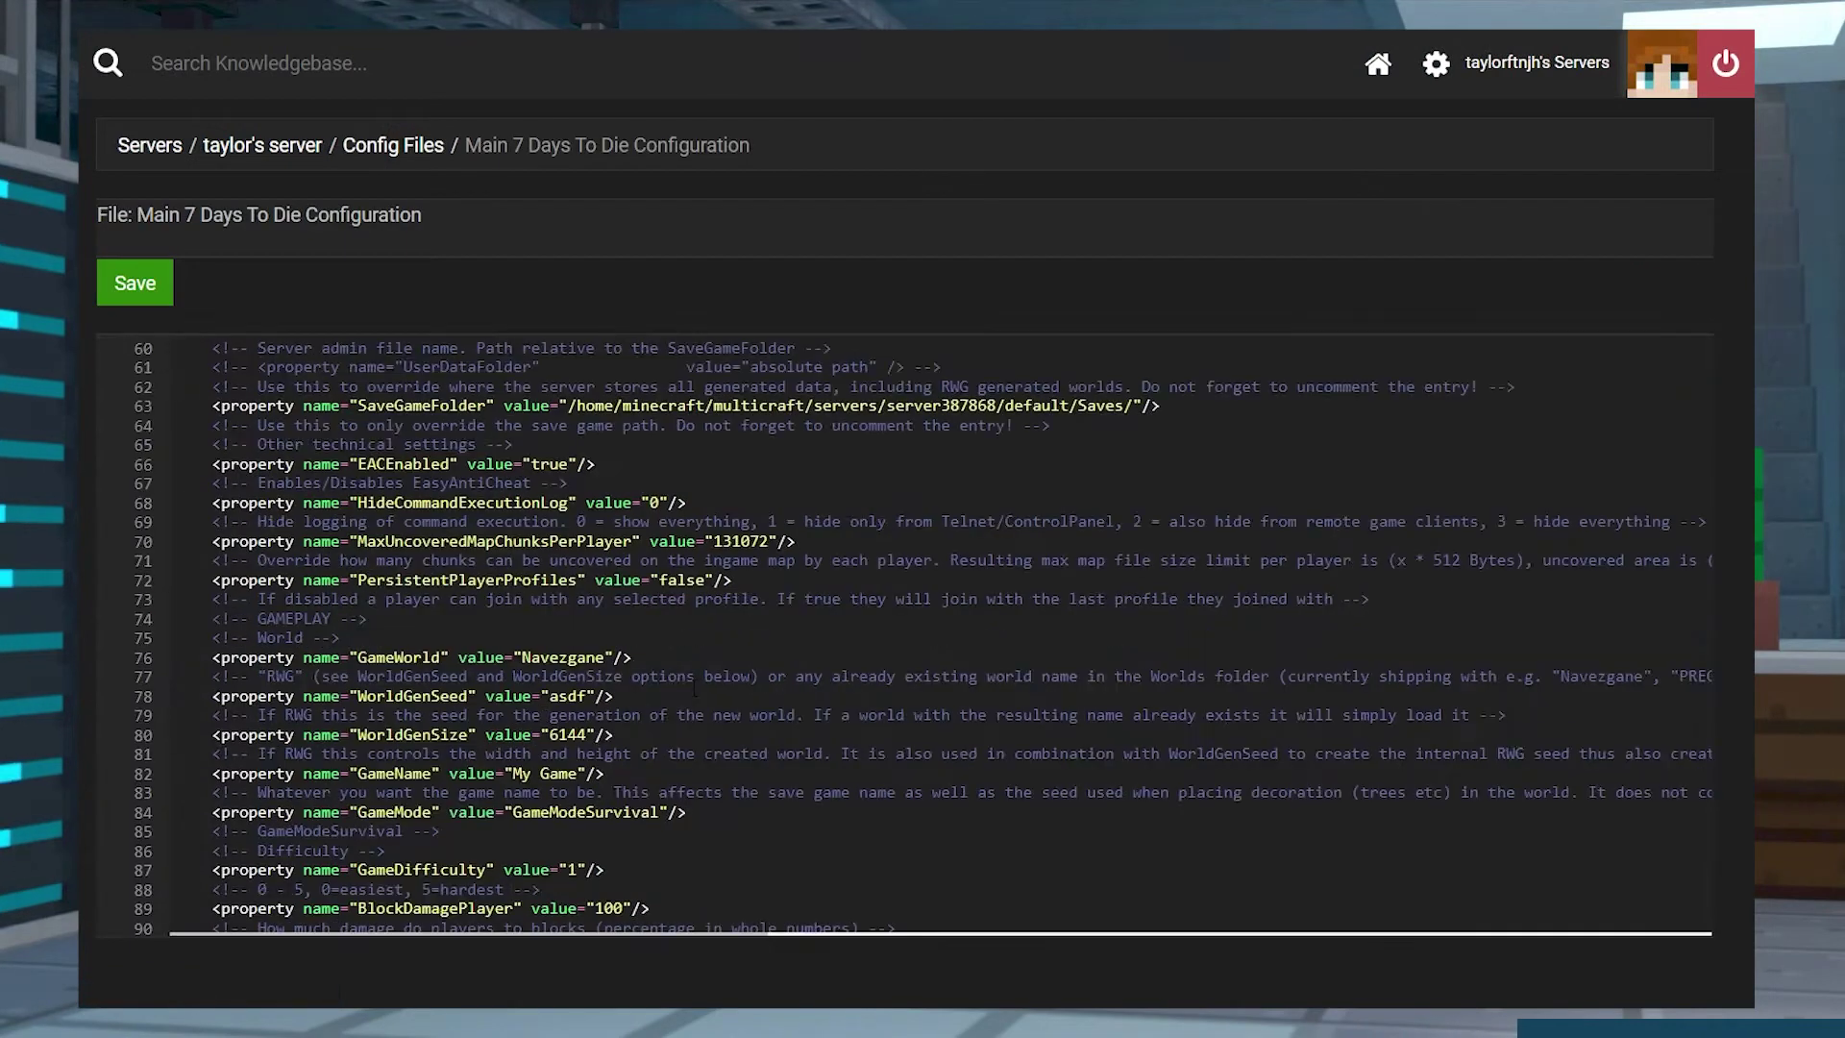
{"action": "scroll", "coordinate": [827, 338], "scroll_direction": "down", "scroll_amount": 2}
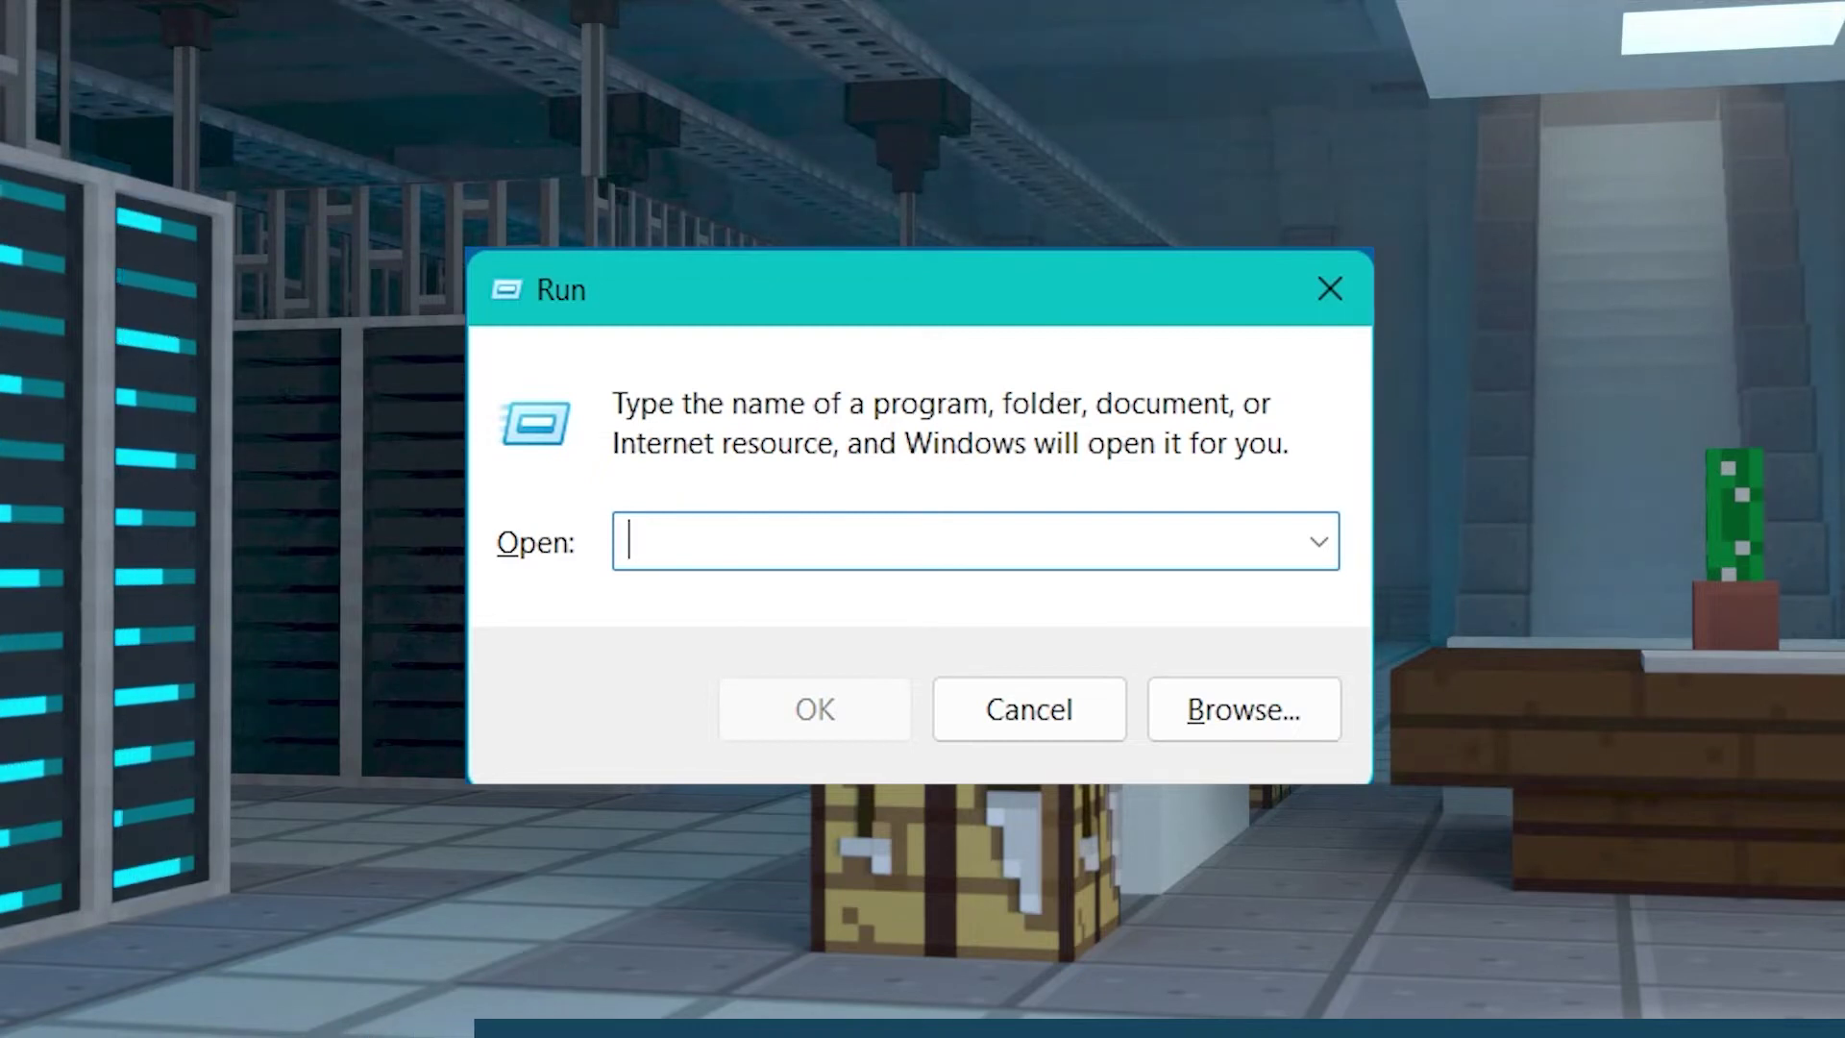
{"action": "type", "text": "%app"}
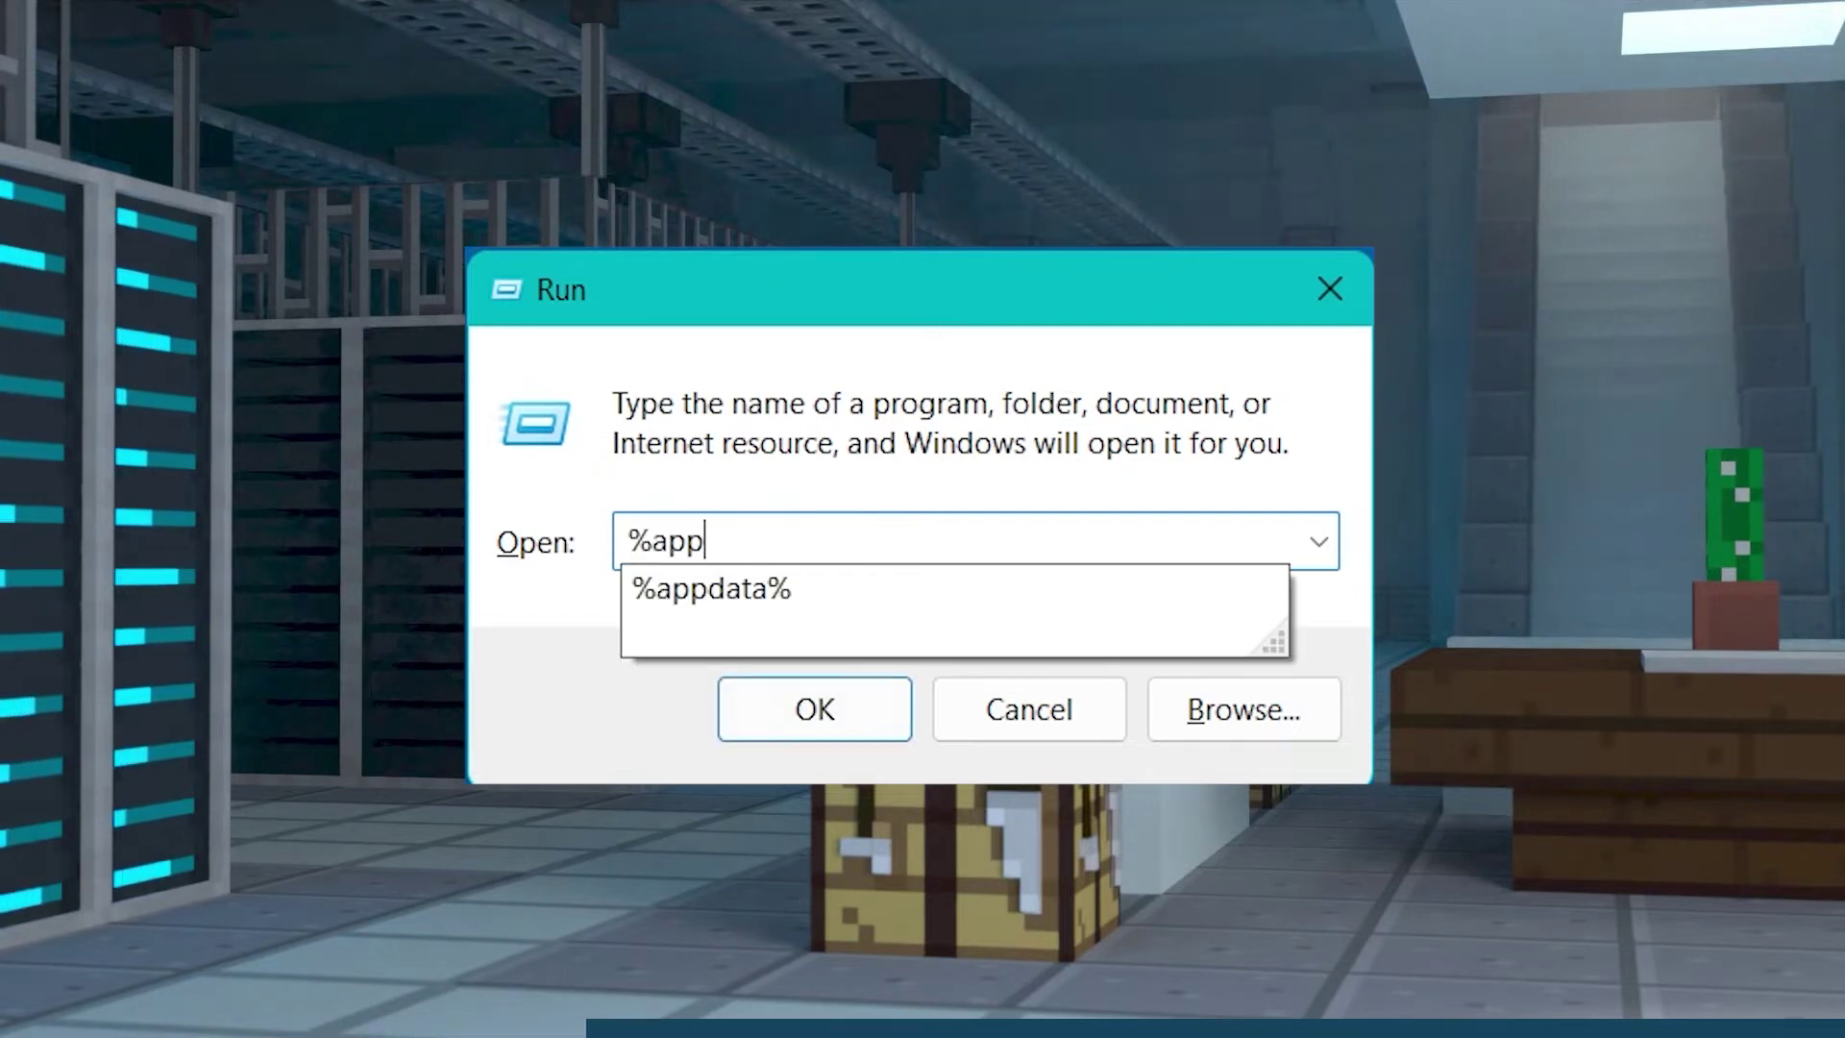
{"action": "type", "text": "data%"}
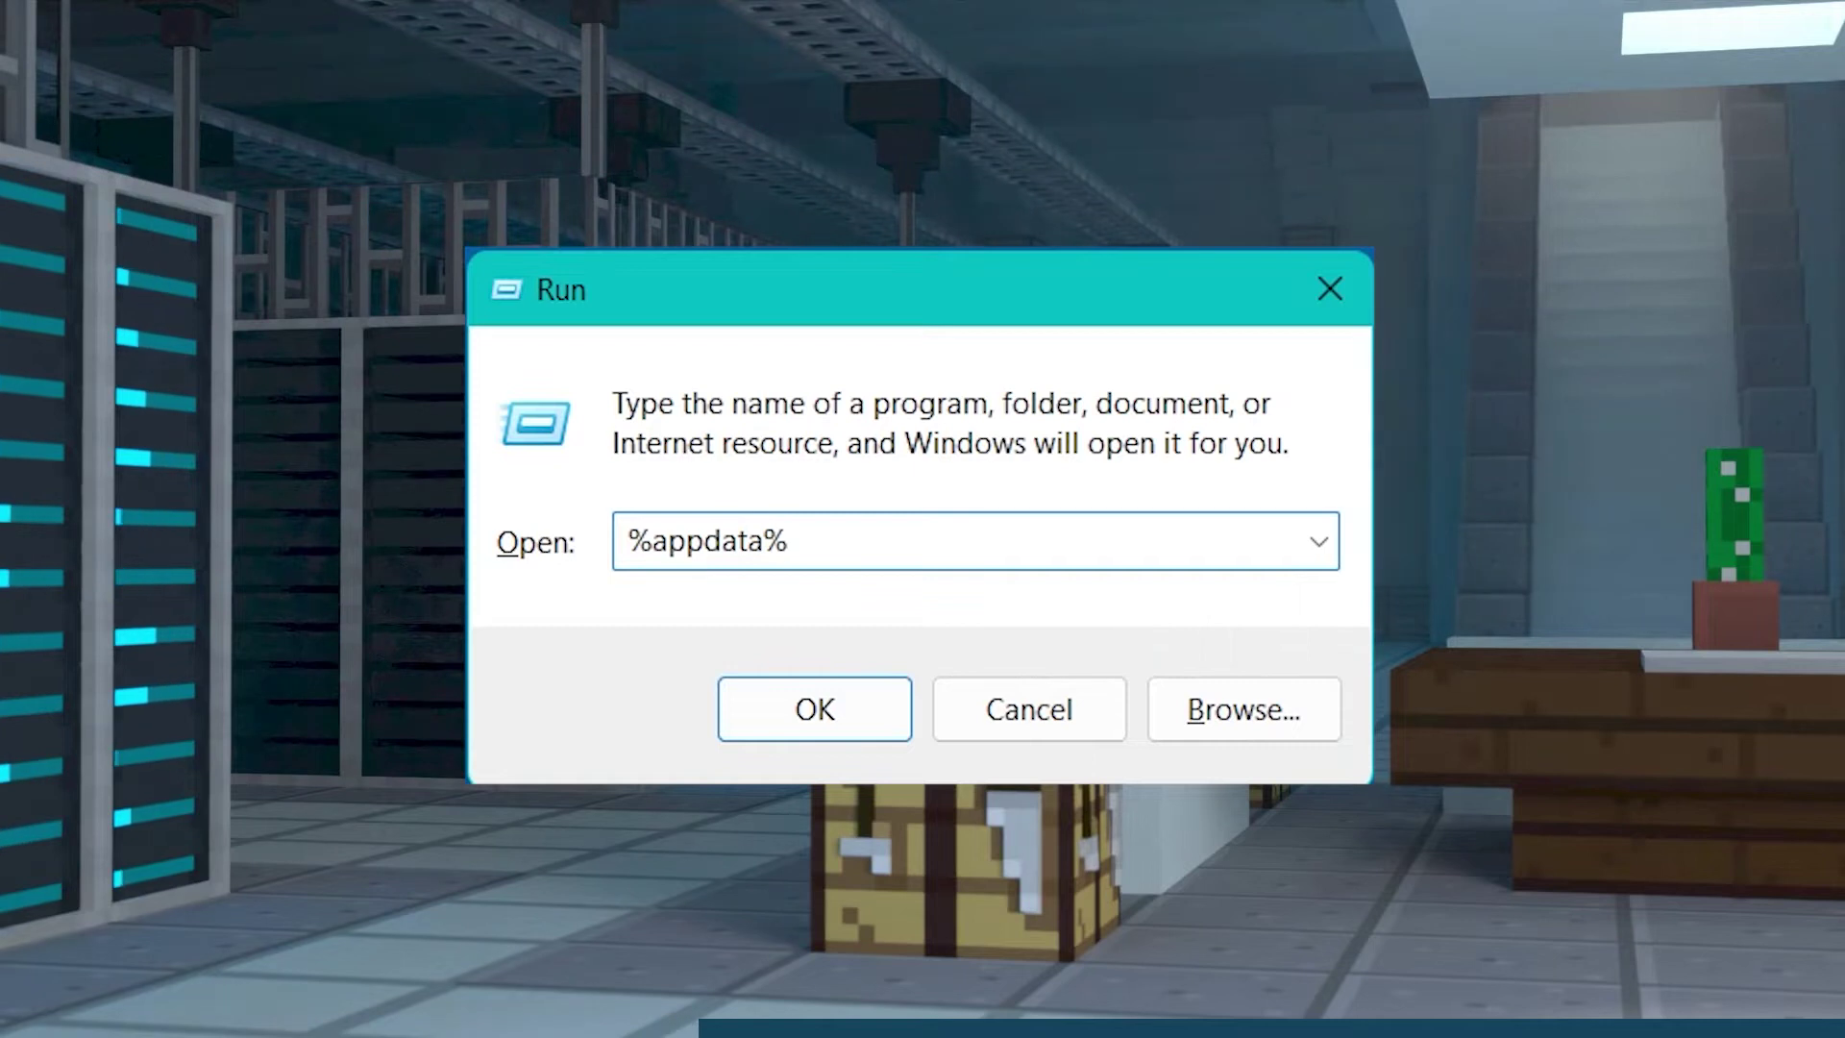
Compress the ApexWorld folder in %appdata%\7DaysToDie\Saves into ApexWorld.zip
{"action": "left_click", "coordinate": [832, 701]}
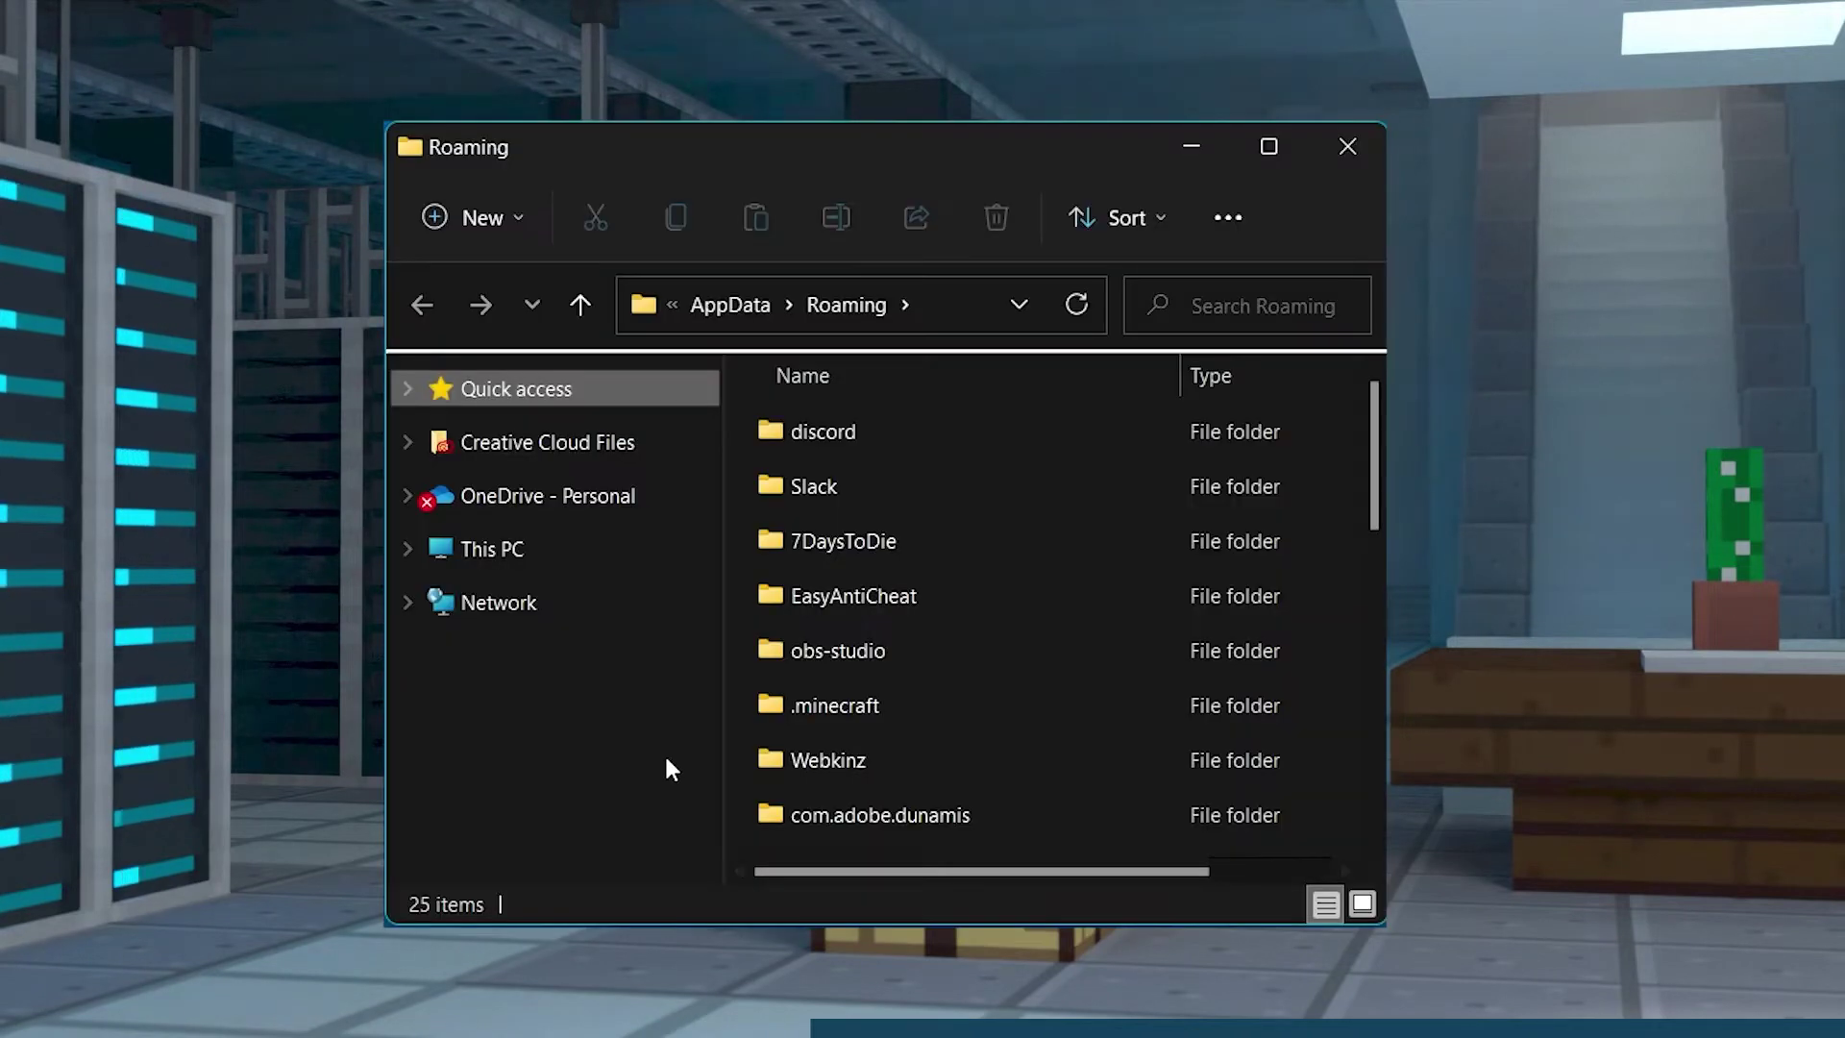
{"action": "double_click", "coordinate": [890, 550]}
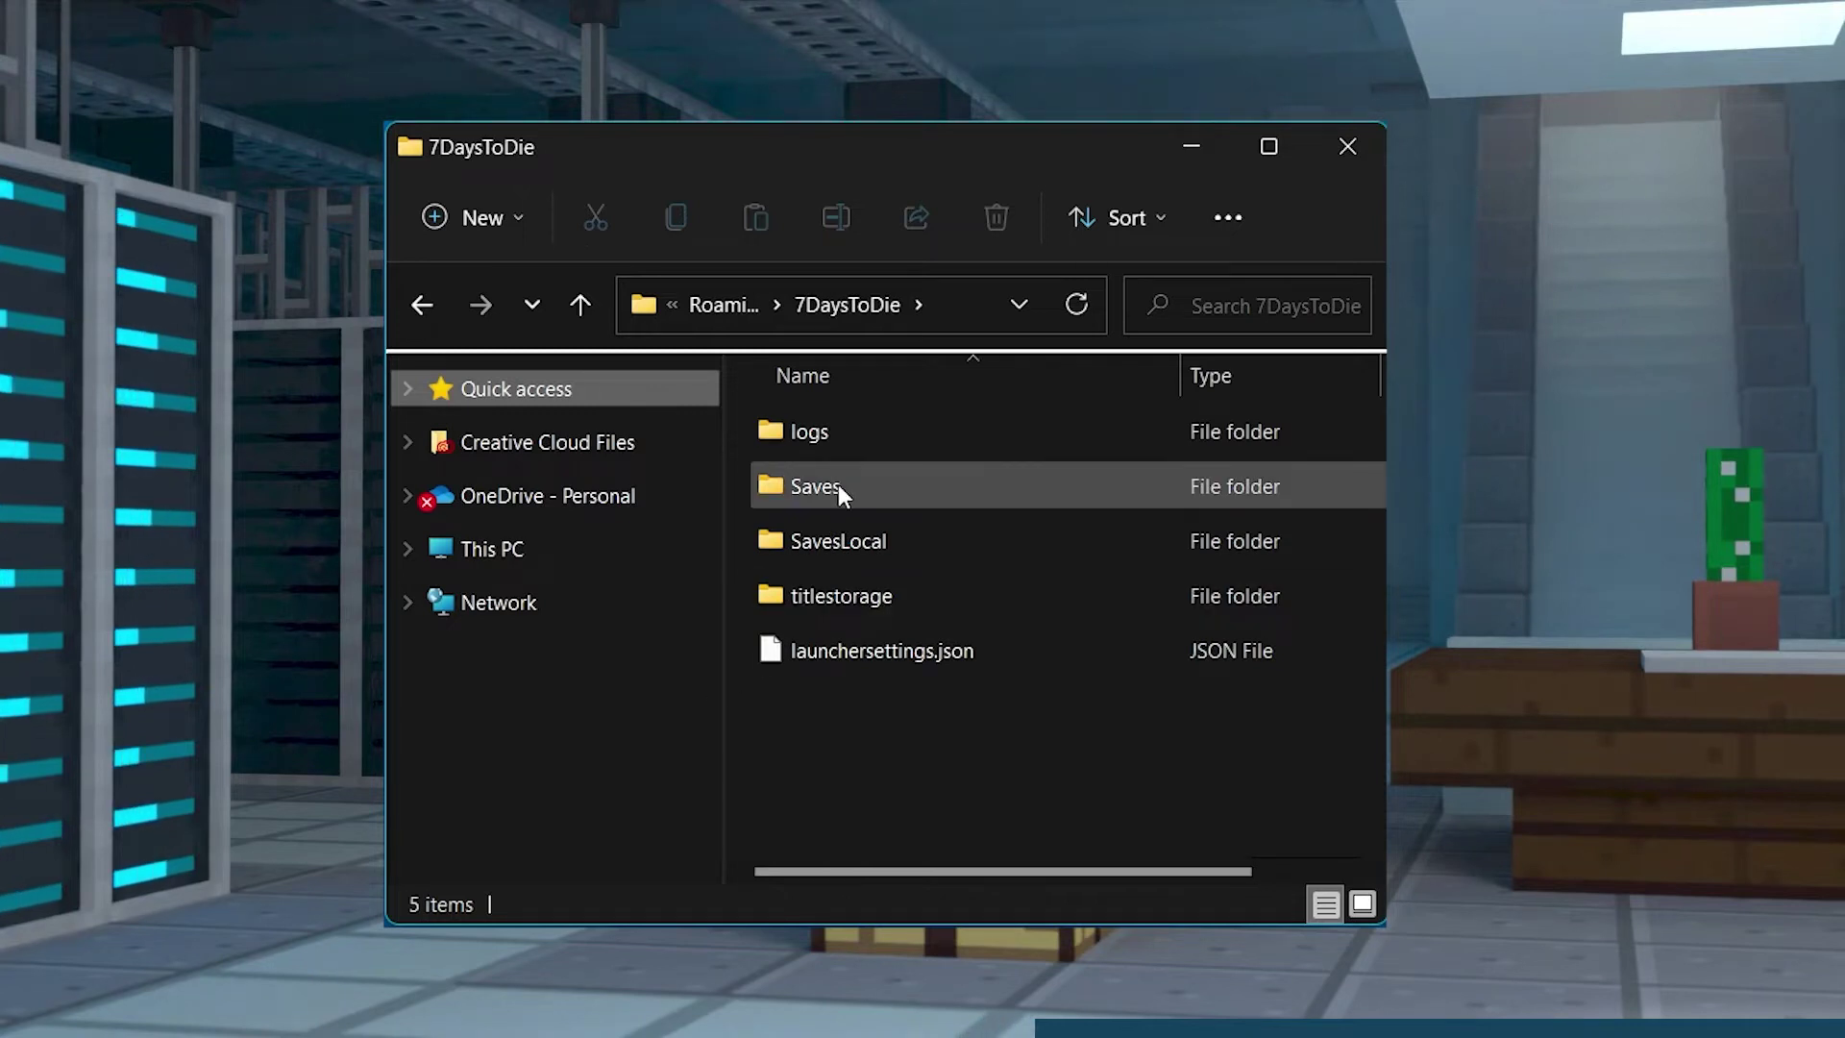
{"action": "double_click", "coordinate": [838, 484]}
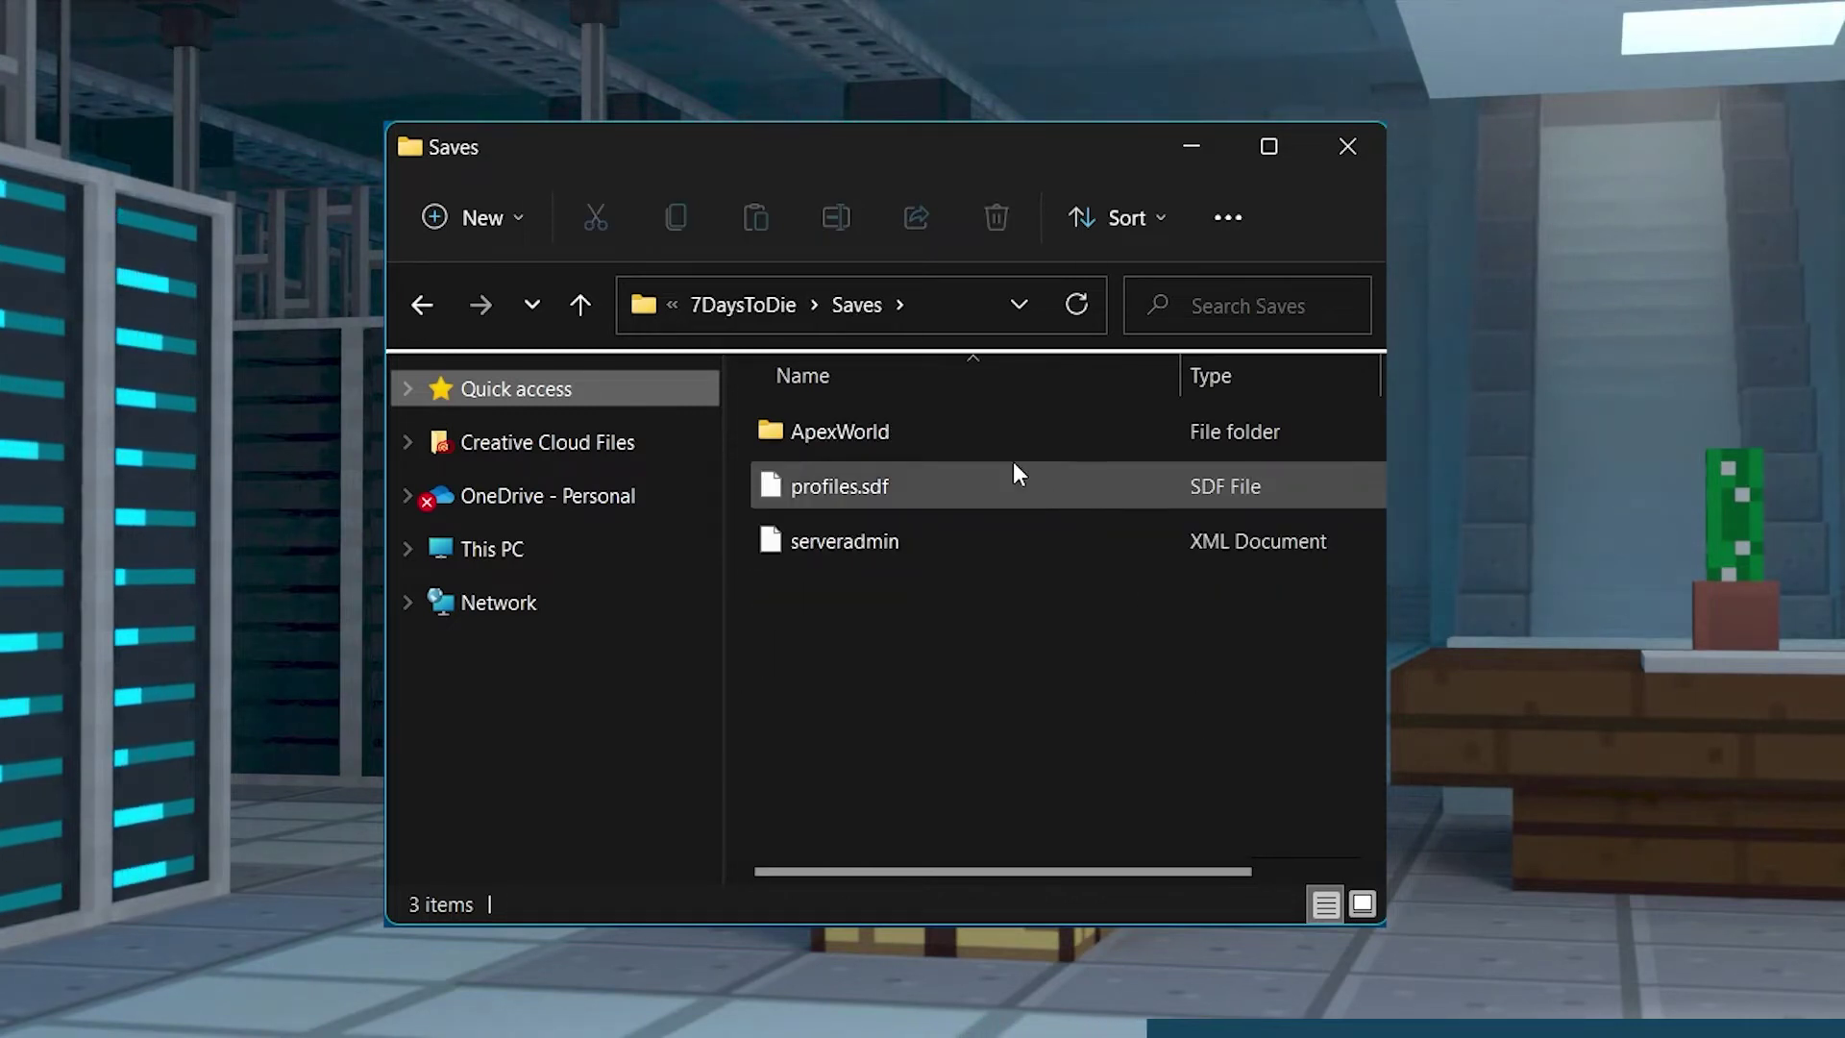
{"action": "right_click", "coordinate": [929, 424]}
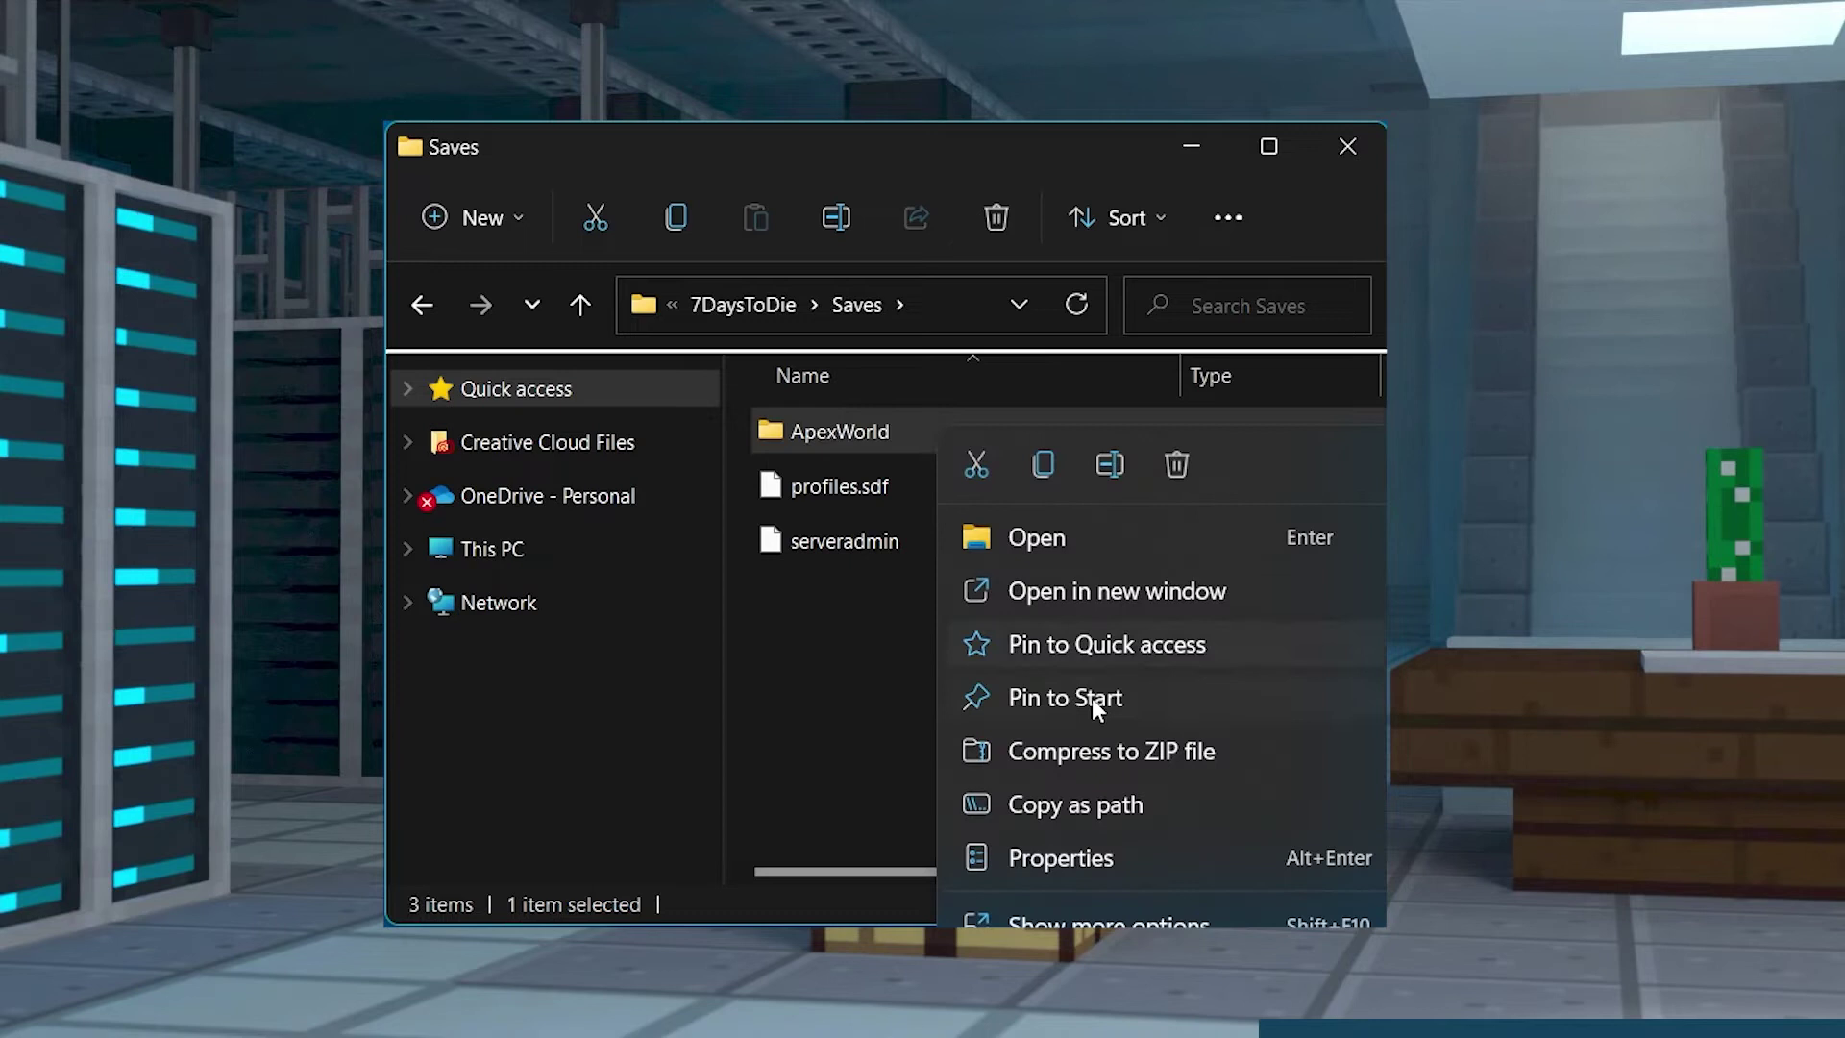
{"action": "left_click", "coordinate": [1124, 761]}
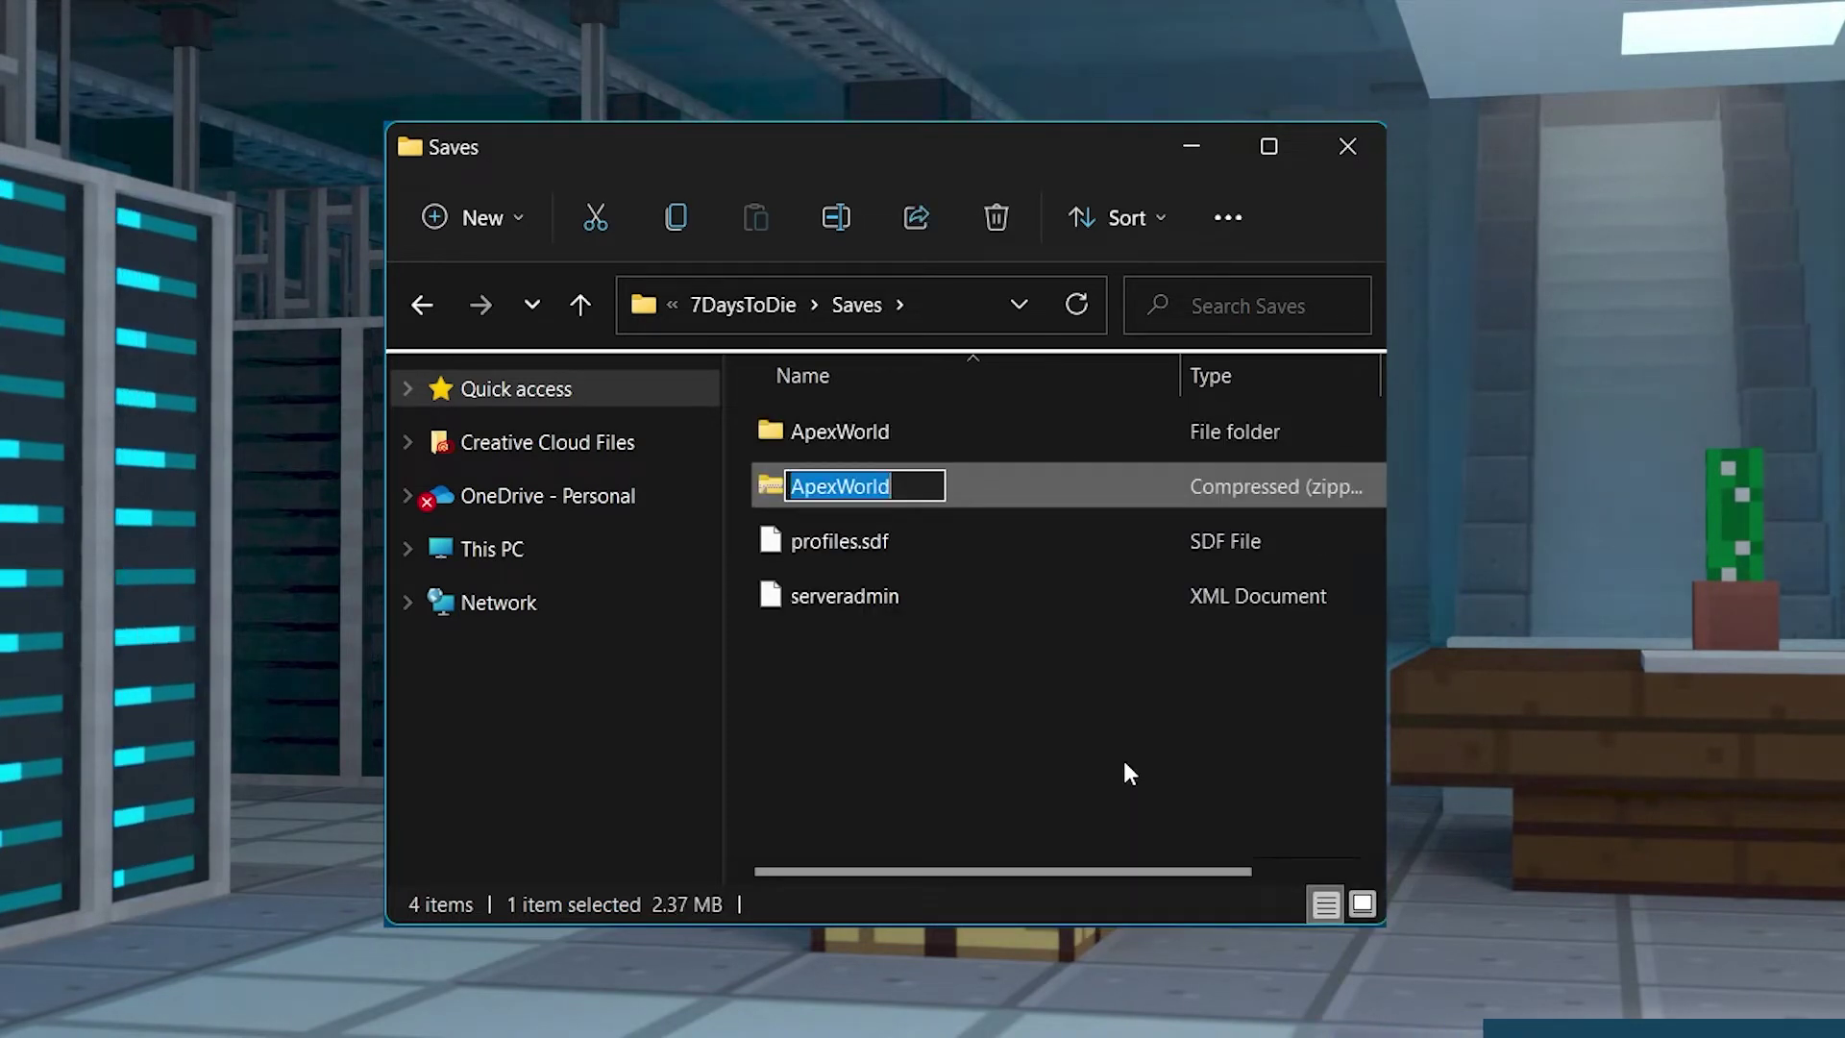
{"action": "left_click", "coordinate": [1125, 762]}
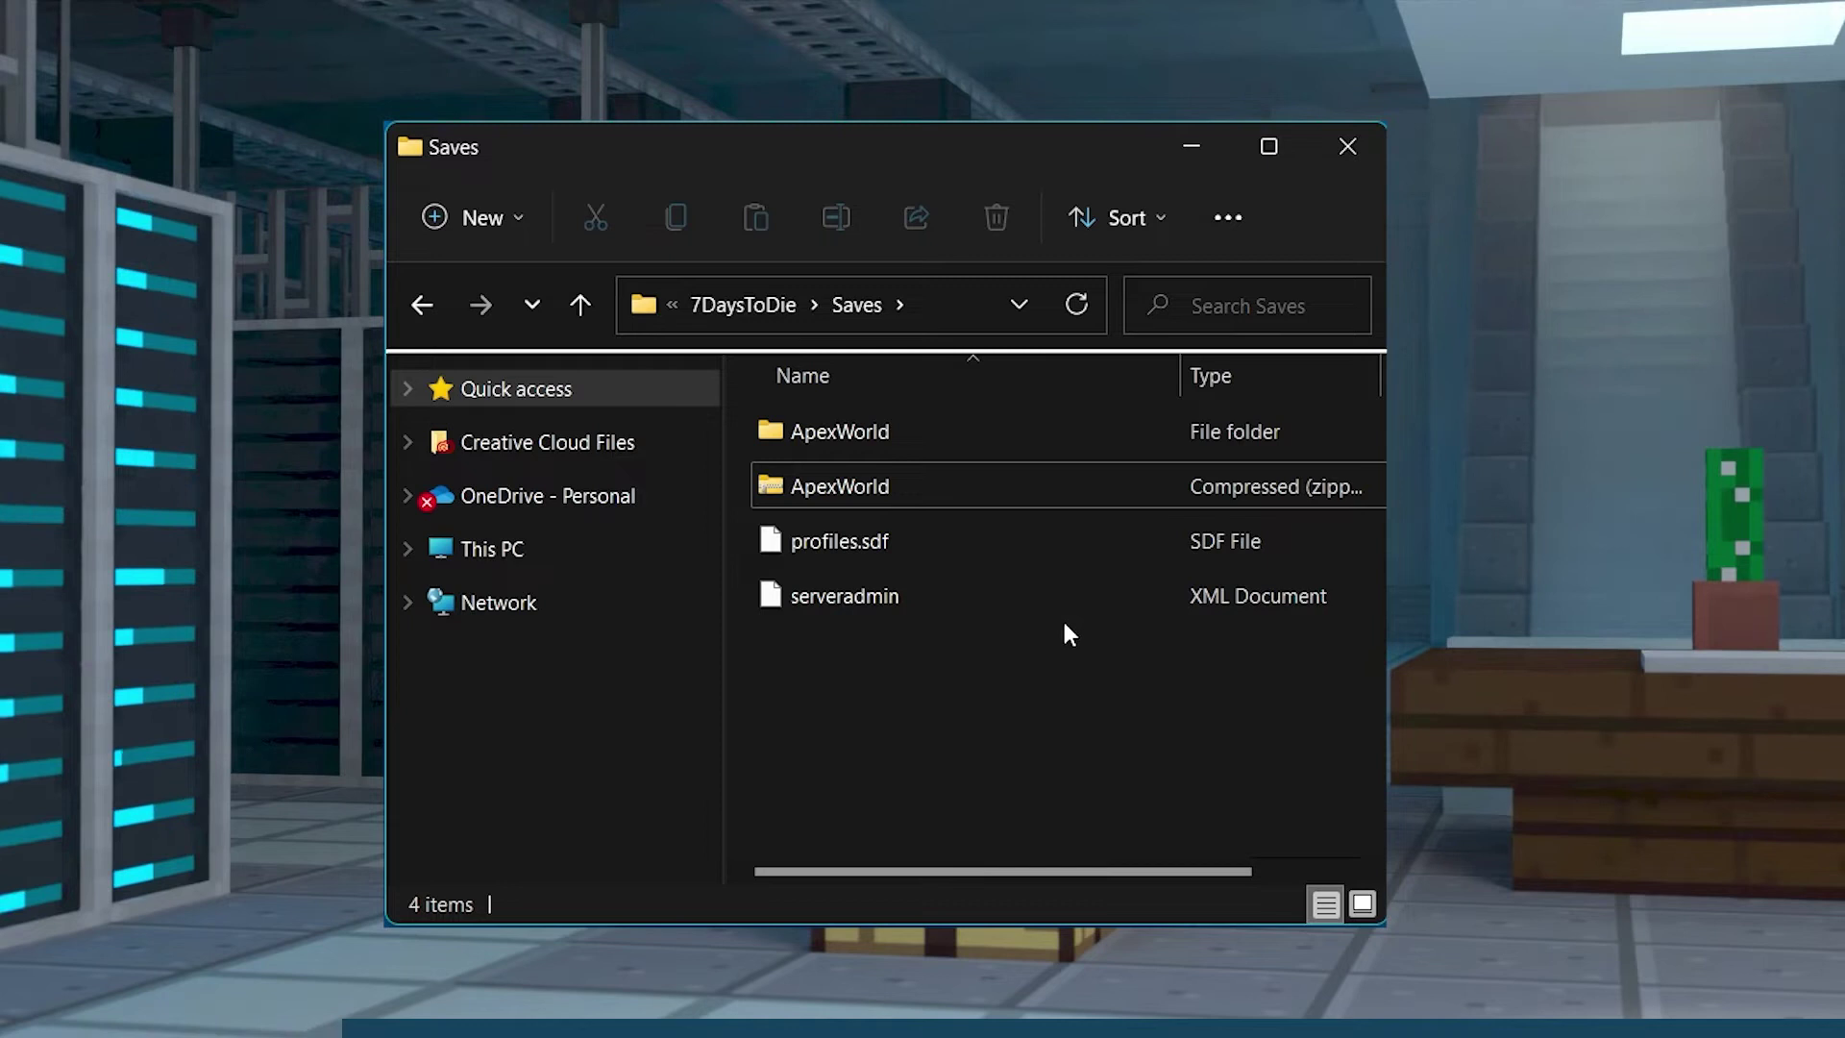
Open the ApexWorld save folder and select its My Game world folder
{"action": "left_click", "coordinate": [944, 433]}
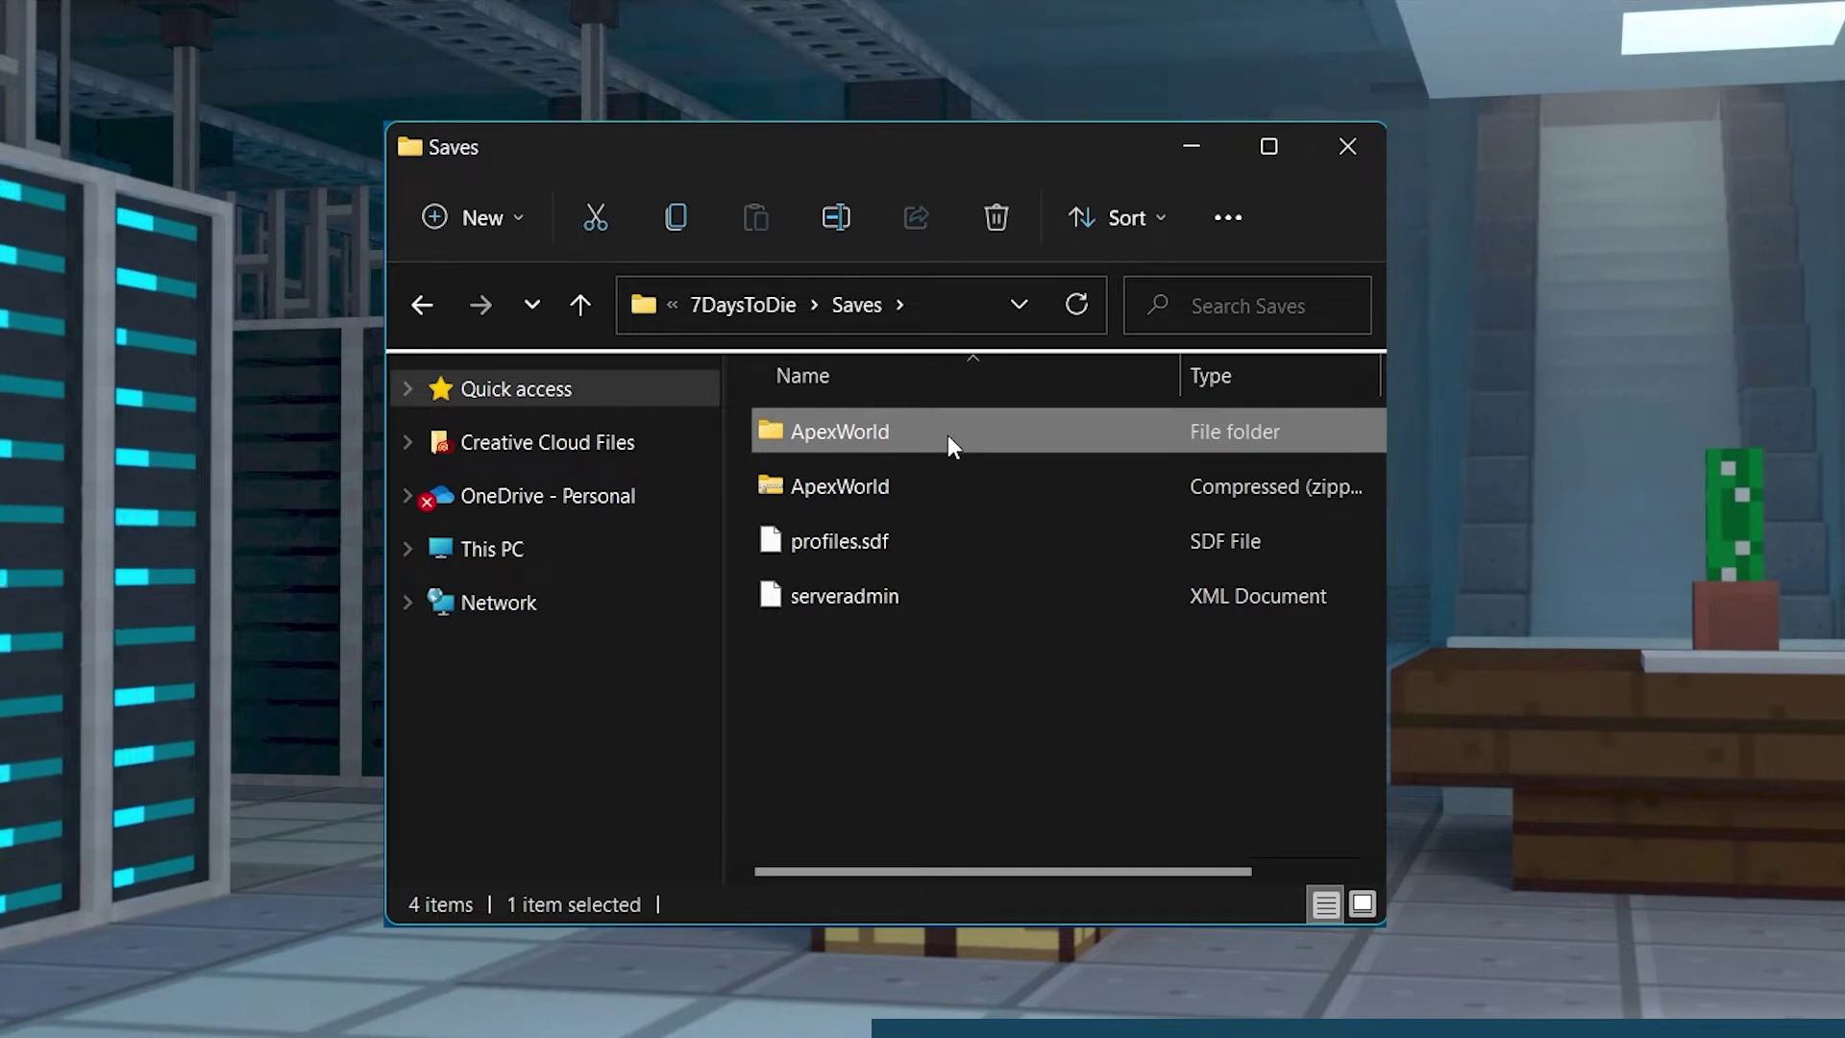
{"action": "double_click", "coordinate": [948, 434]}
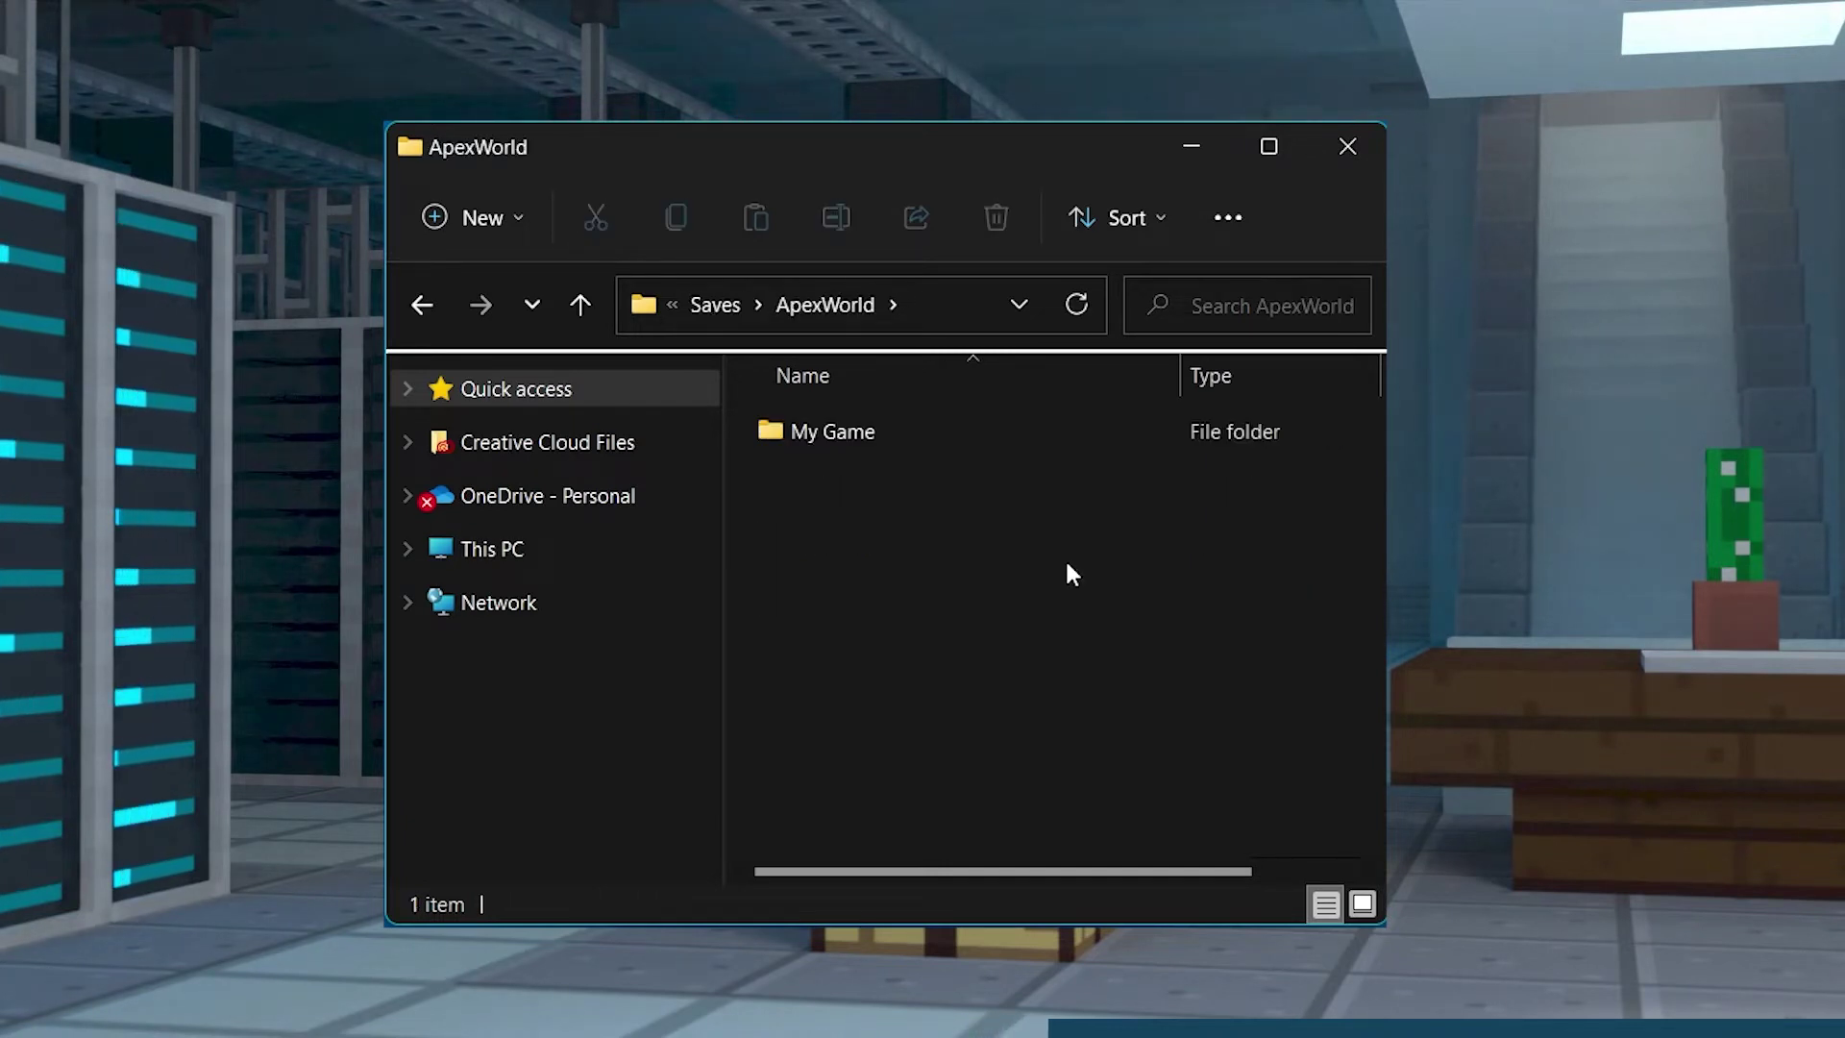
{"action": "left_click", "coordinate": [938, 438]}
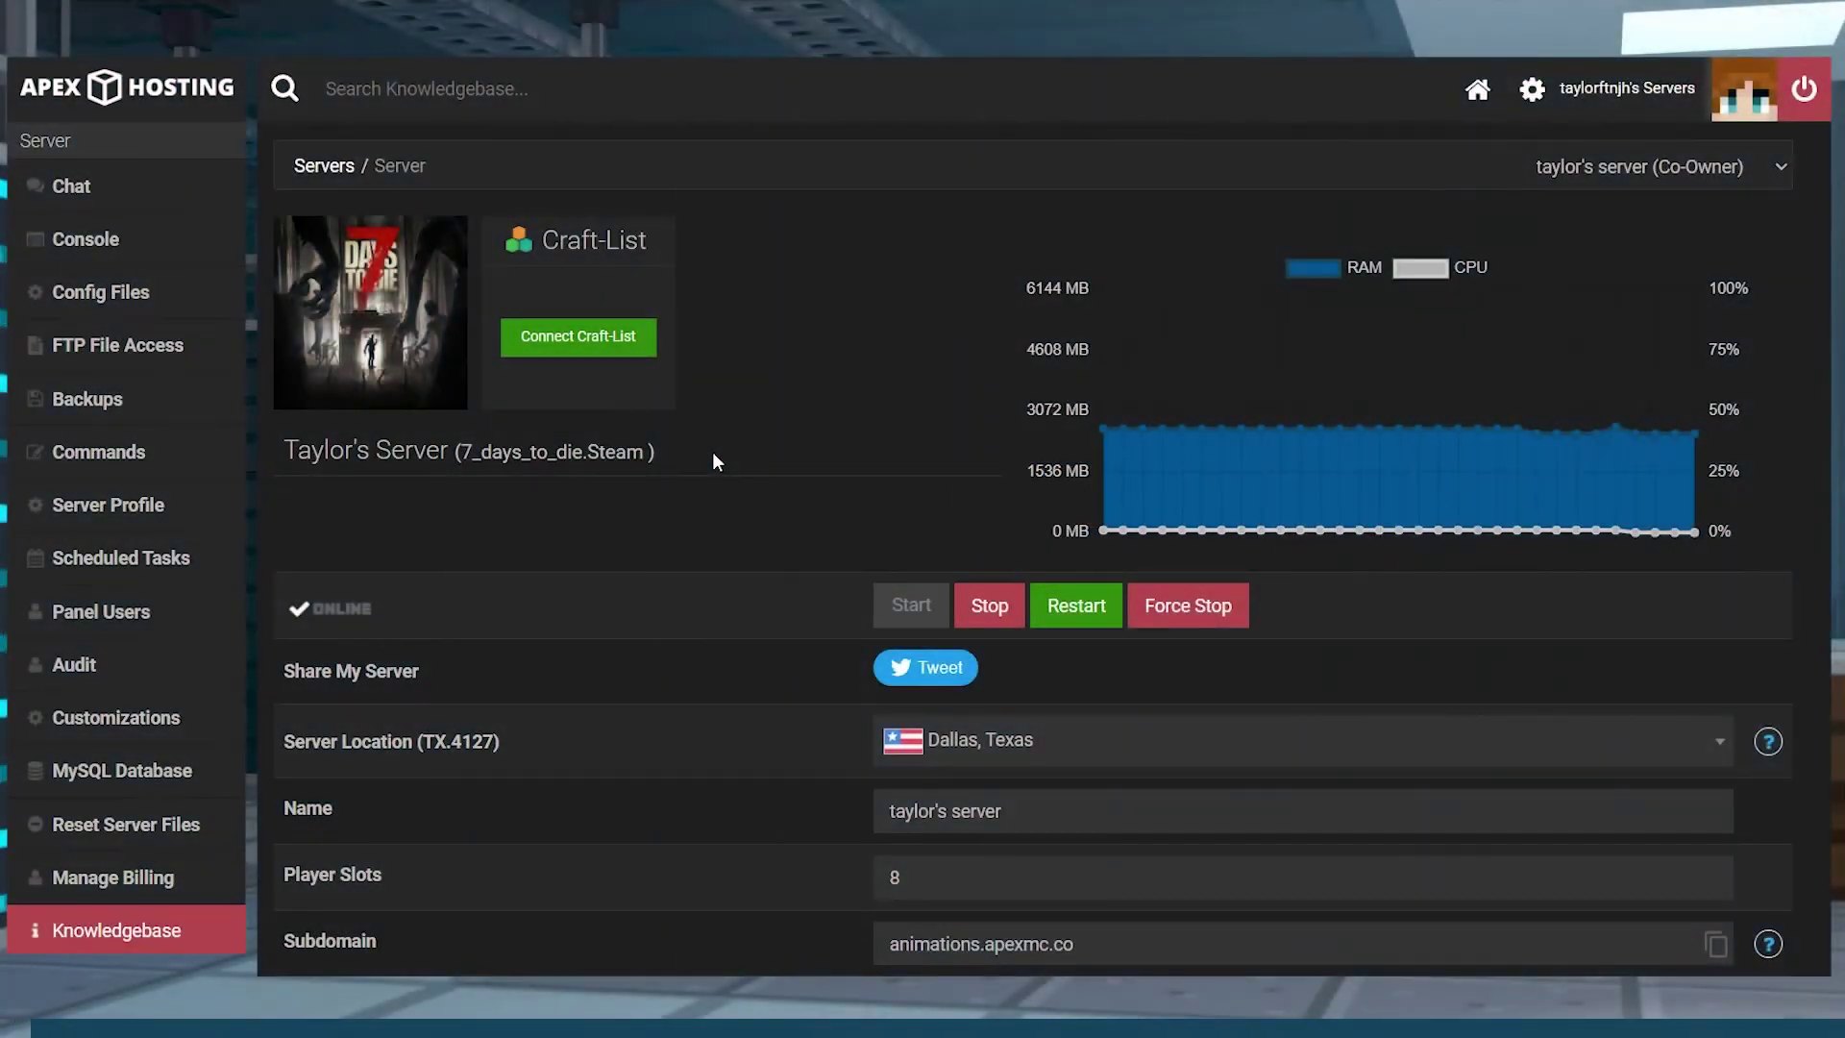
Stop the server and browse to its Saves folder in the file manager
{"action": "left_click", "coordinate": [980, 607]}
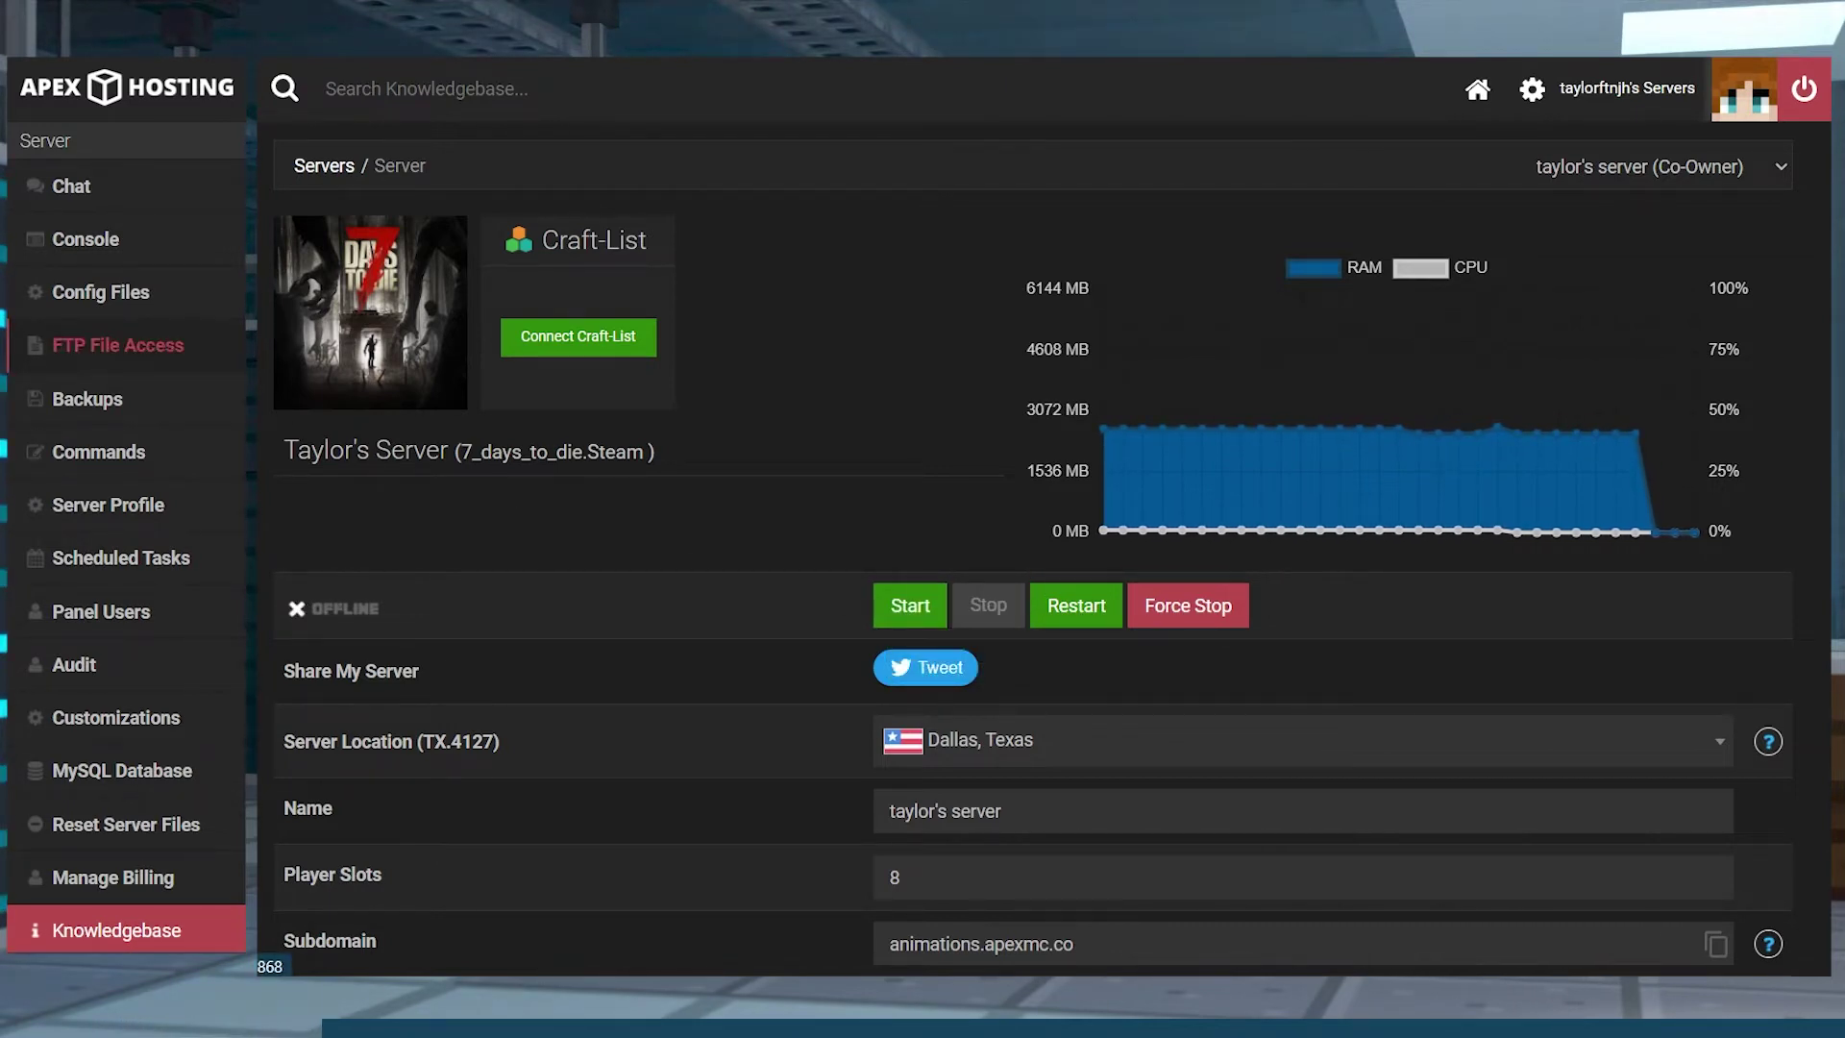
{"action": "left_click", "coordinate": [118, 345]}
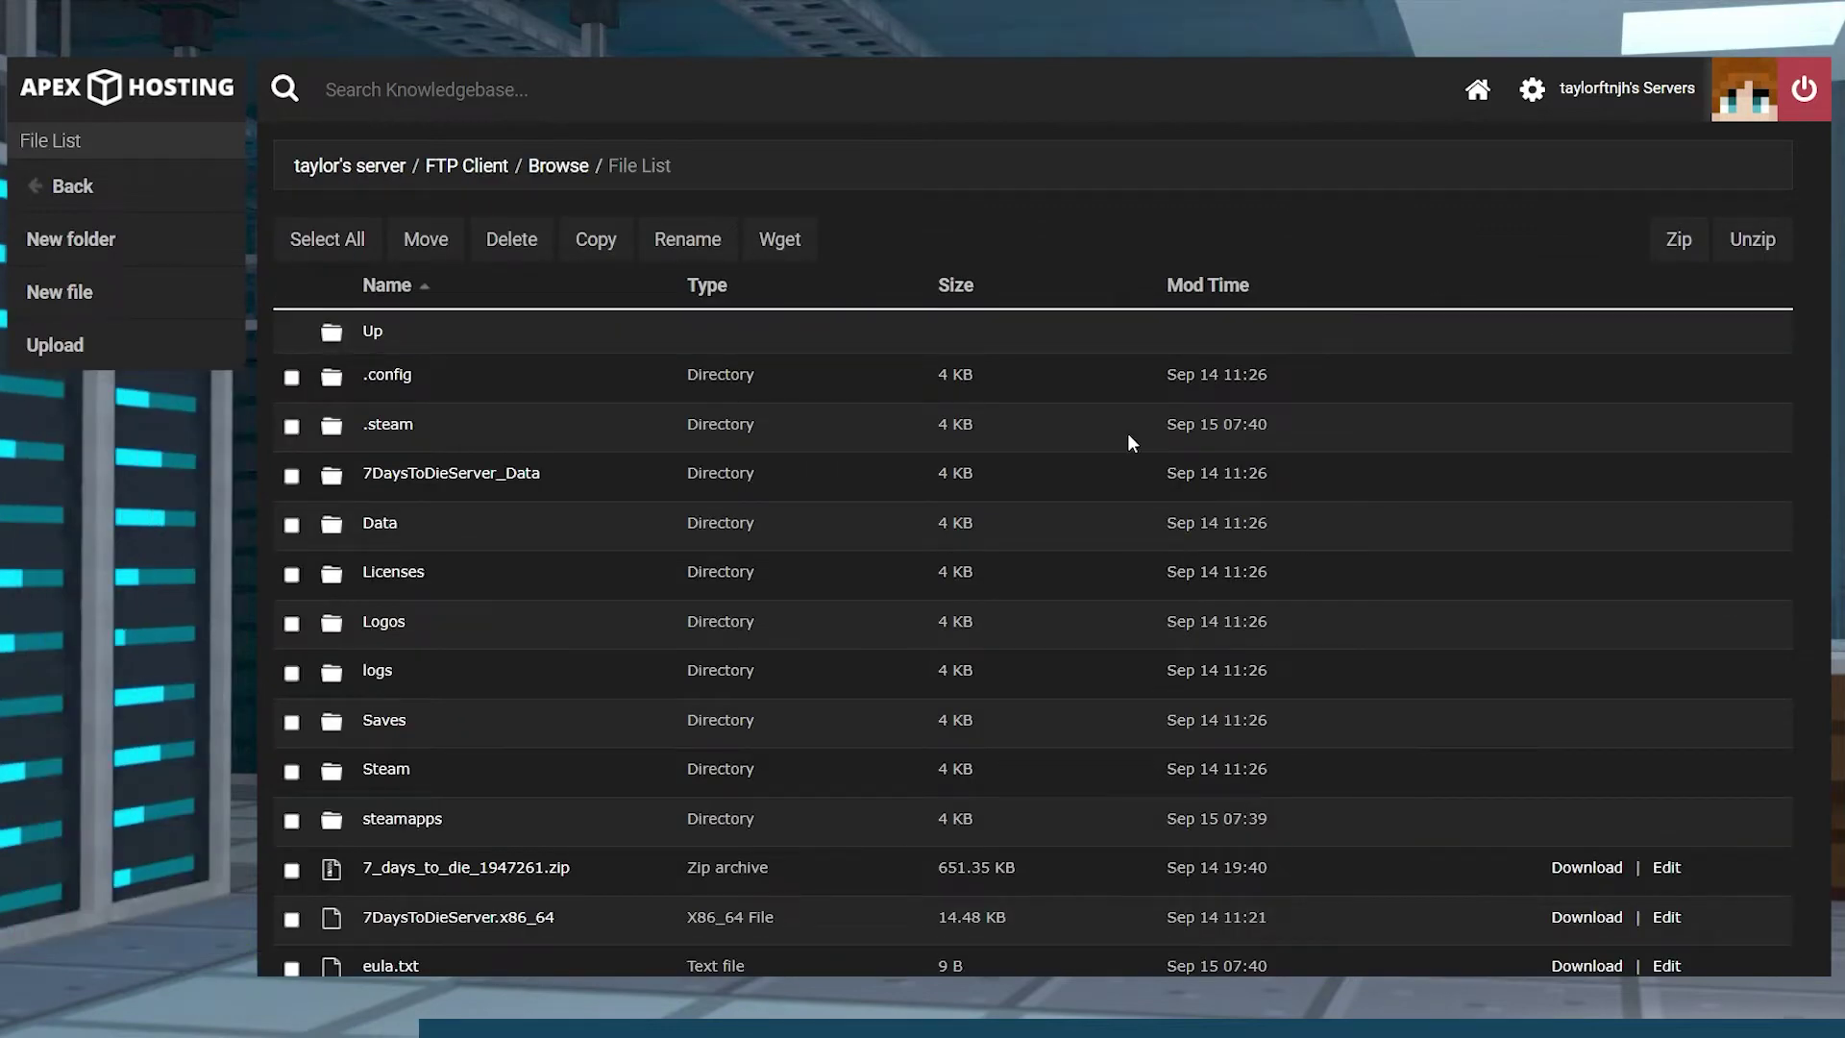
{"action": "left_click", "coordinate": [395, 721]}
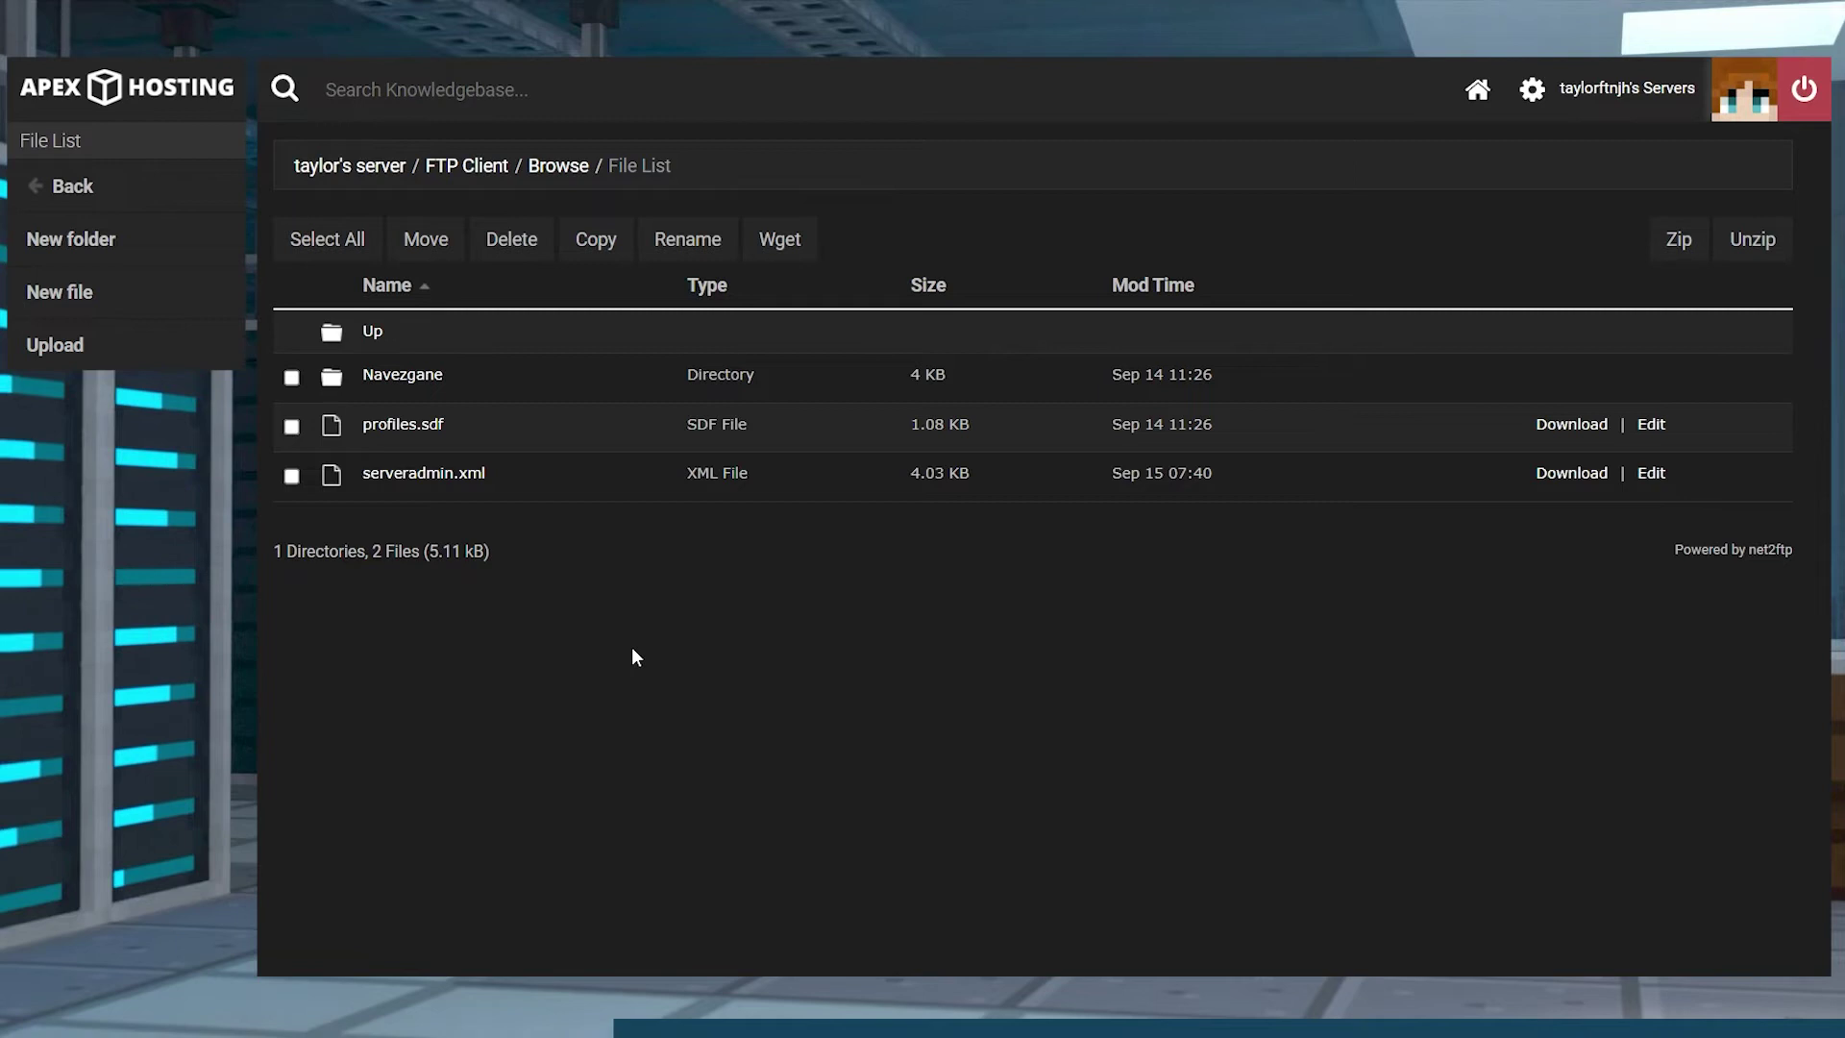
Upload ApexWorld.zip (2.37 MB) into /default/Saves and confirm the 1/1 upload
{"action": "left_click", "coordinate": [55, 343]}
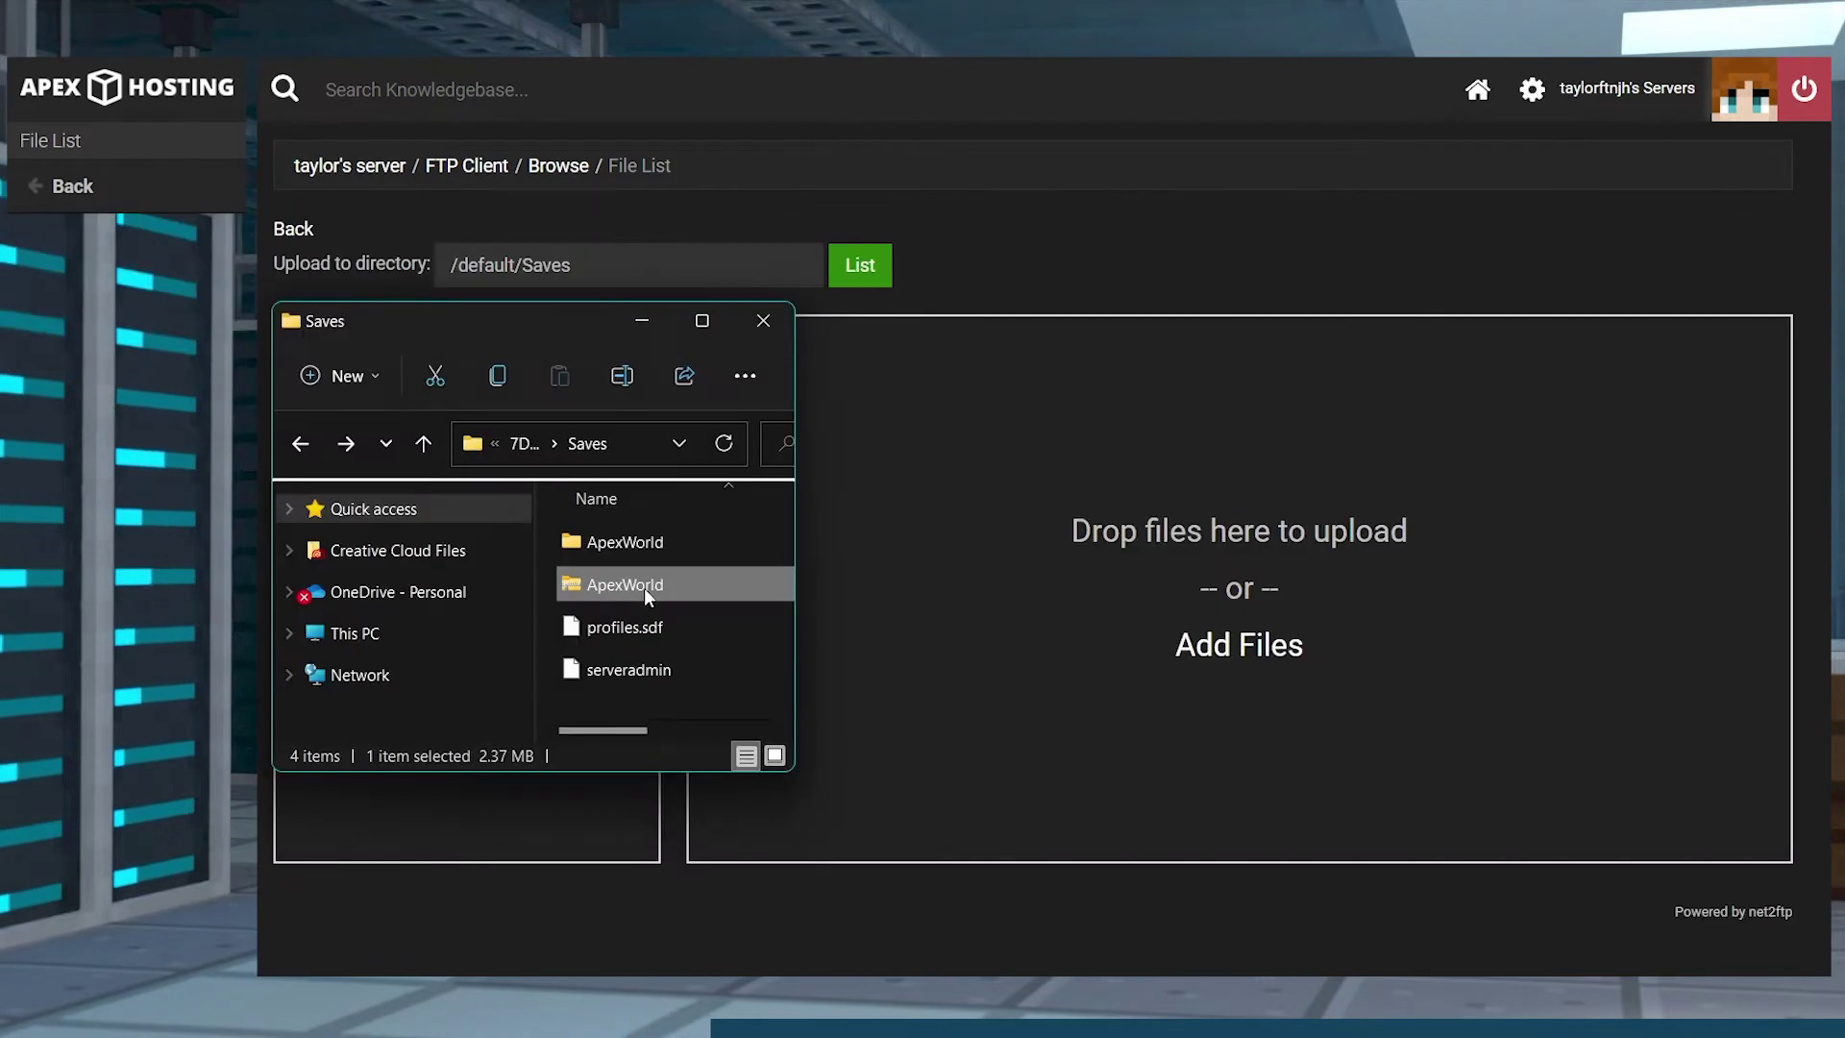
{"action": "left_click_drag", "start_coordinate": [644, 587], "coordinate": [1061, 592]}
{"action": "left_click_drag", "start_coordinate": [420, 877], "coordinate": [271, 883]}
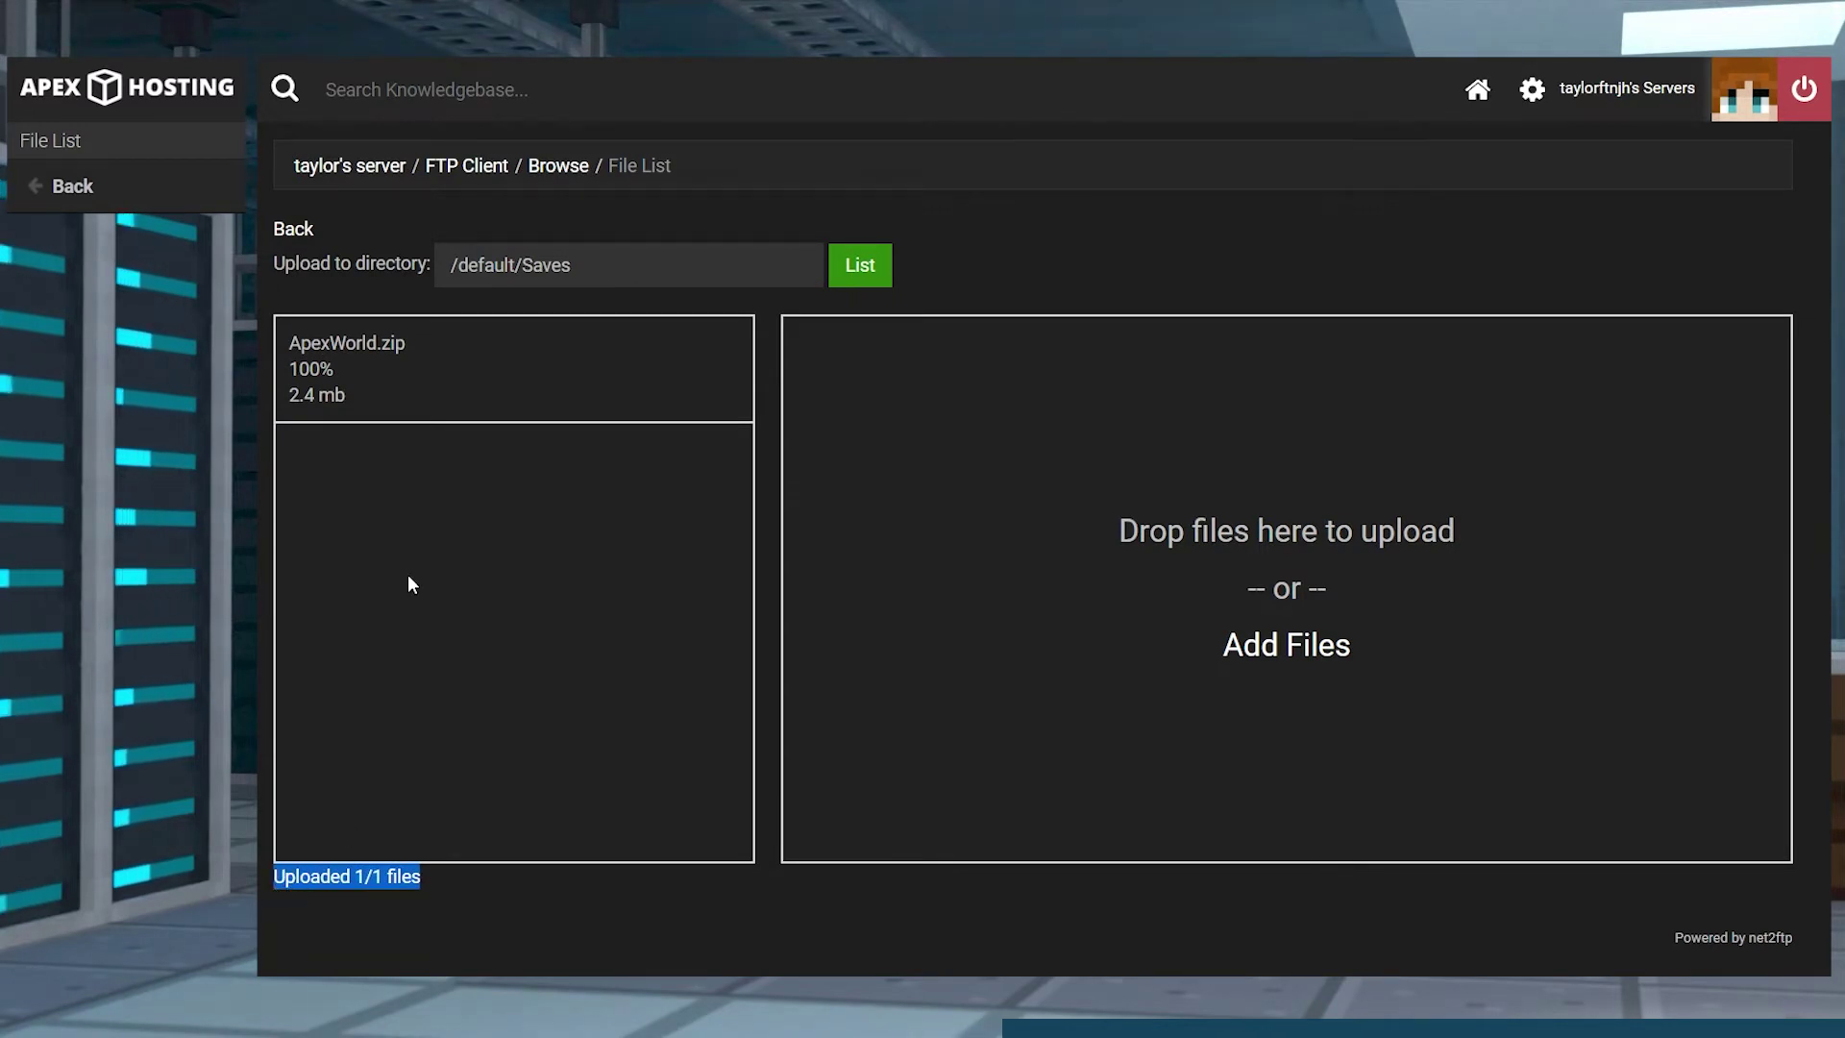
Unzip ApexWorld.zip into /default/Saves, extracting 7 folders and 59 files
{"action": "left_click", "coordinate": [150, 189]}
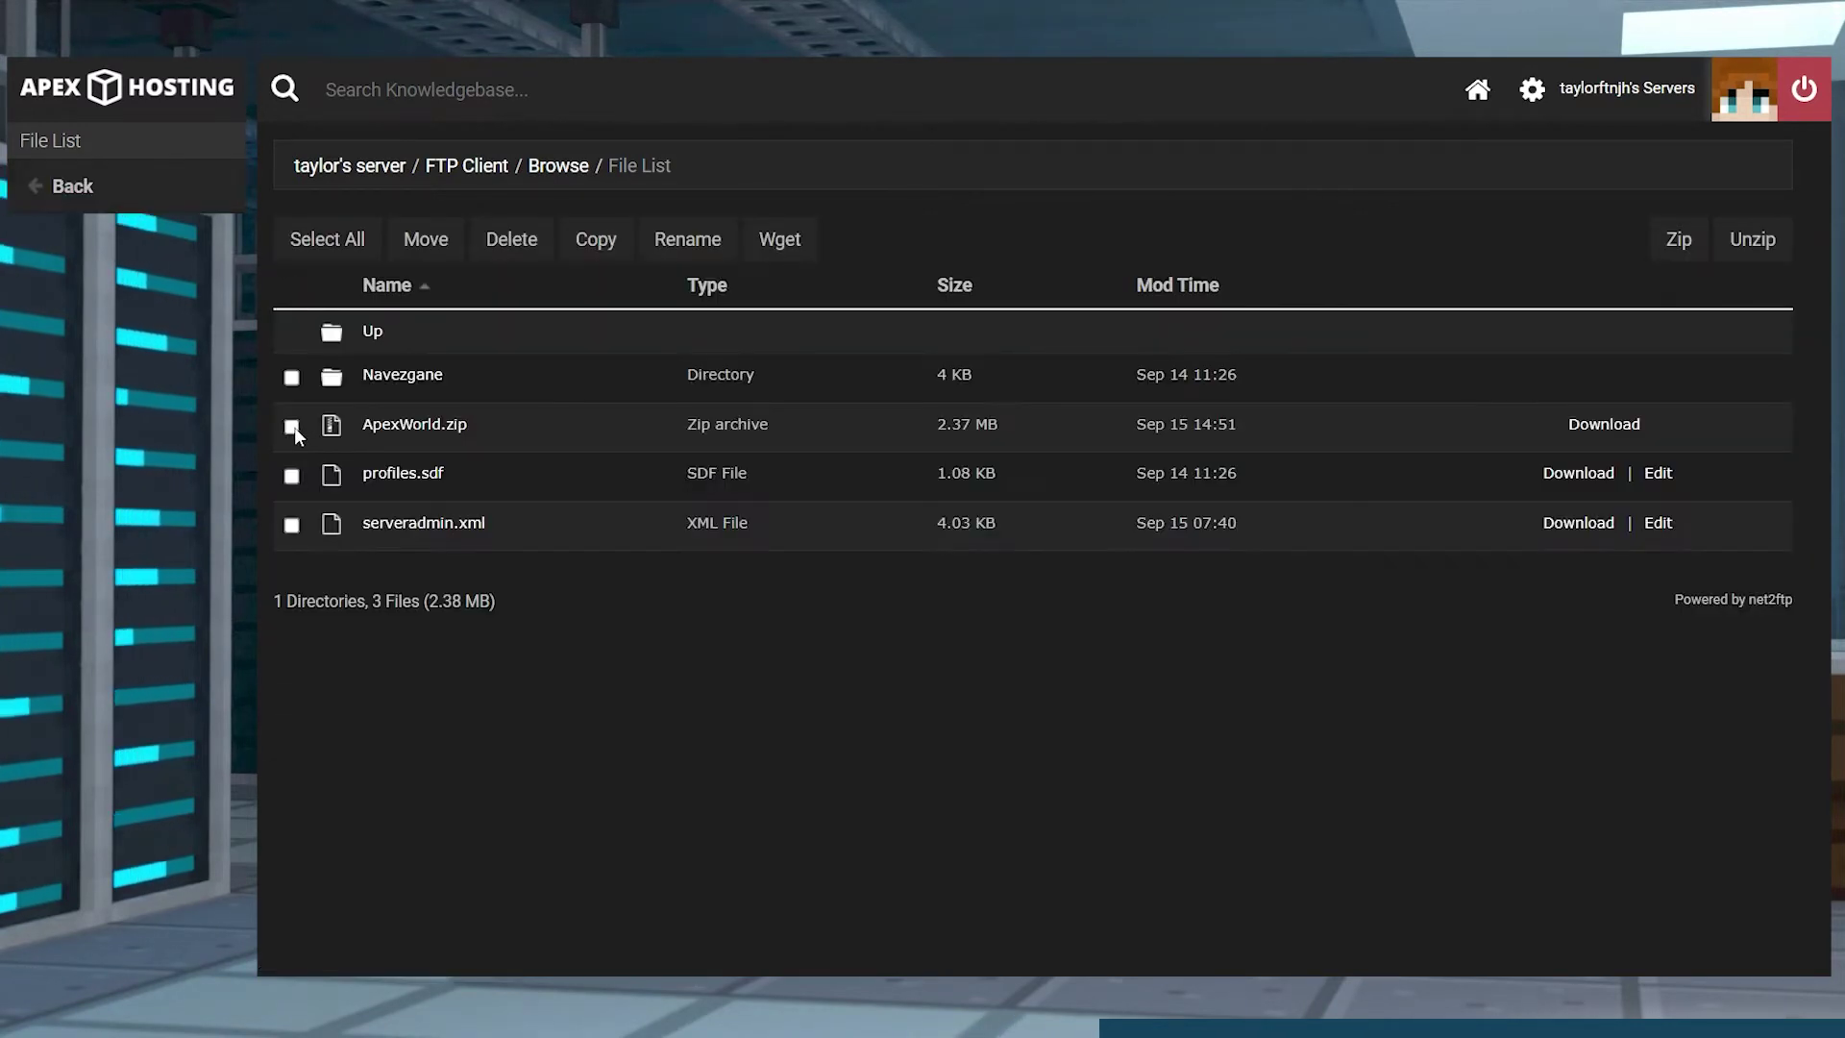
{"action": "left_click", "coordinate": [292, 427]}
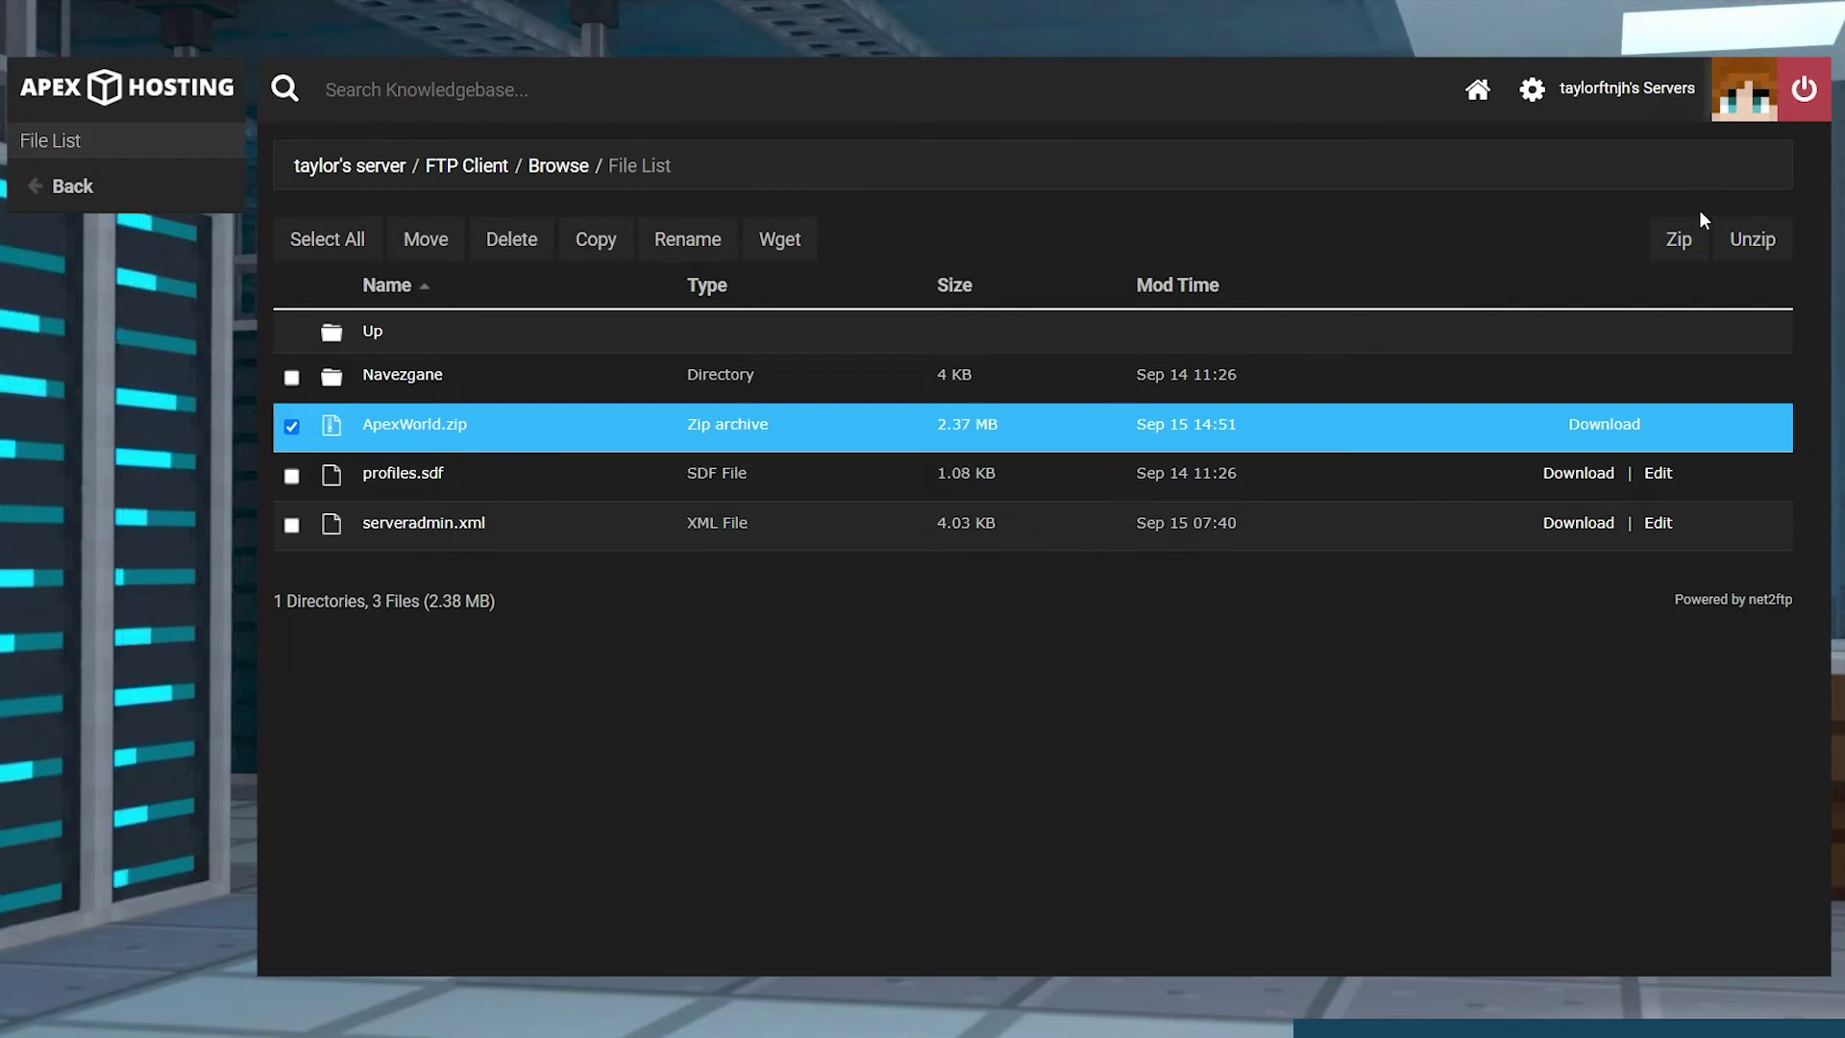
{"action": "left_click", "coordinate": [1756, 242]}
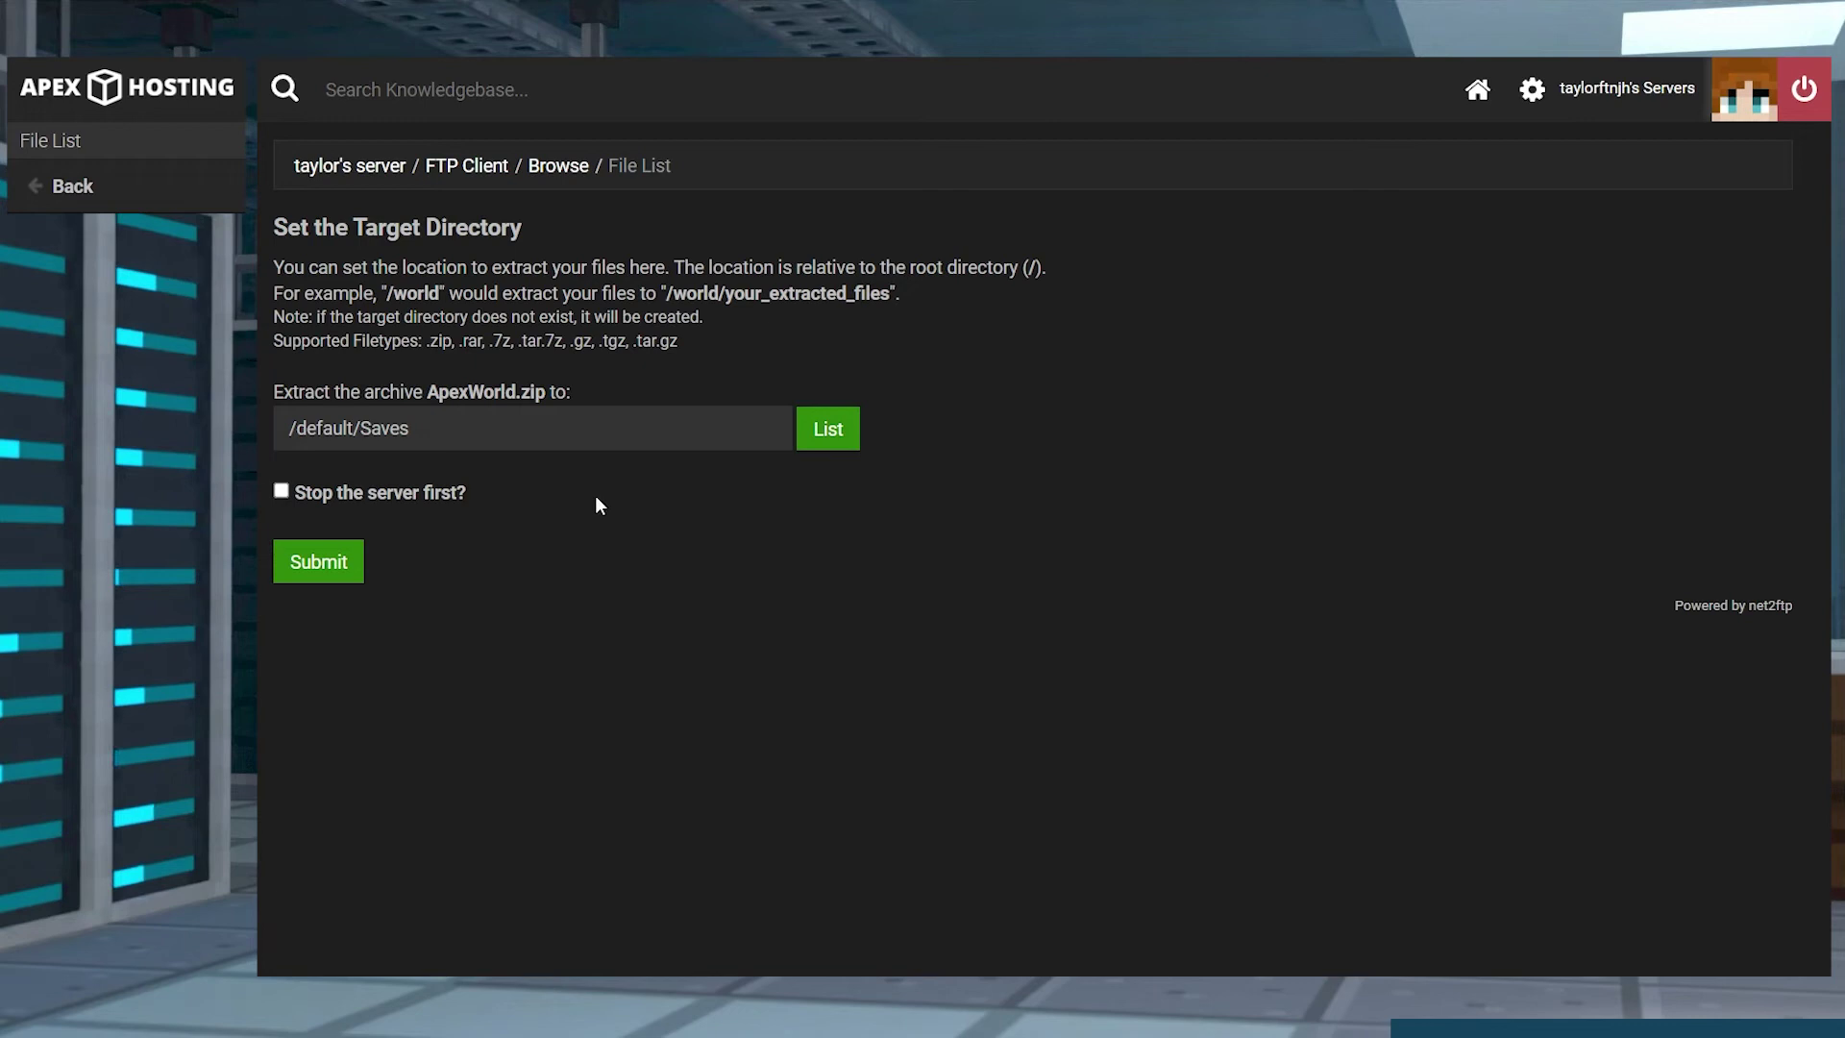
{"action": "left_click", "coordinate": [306, 564]}
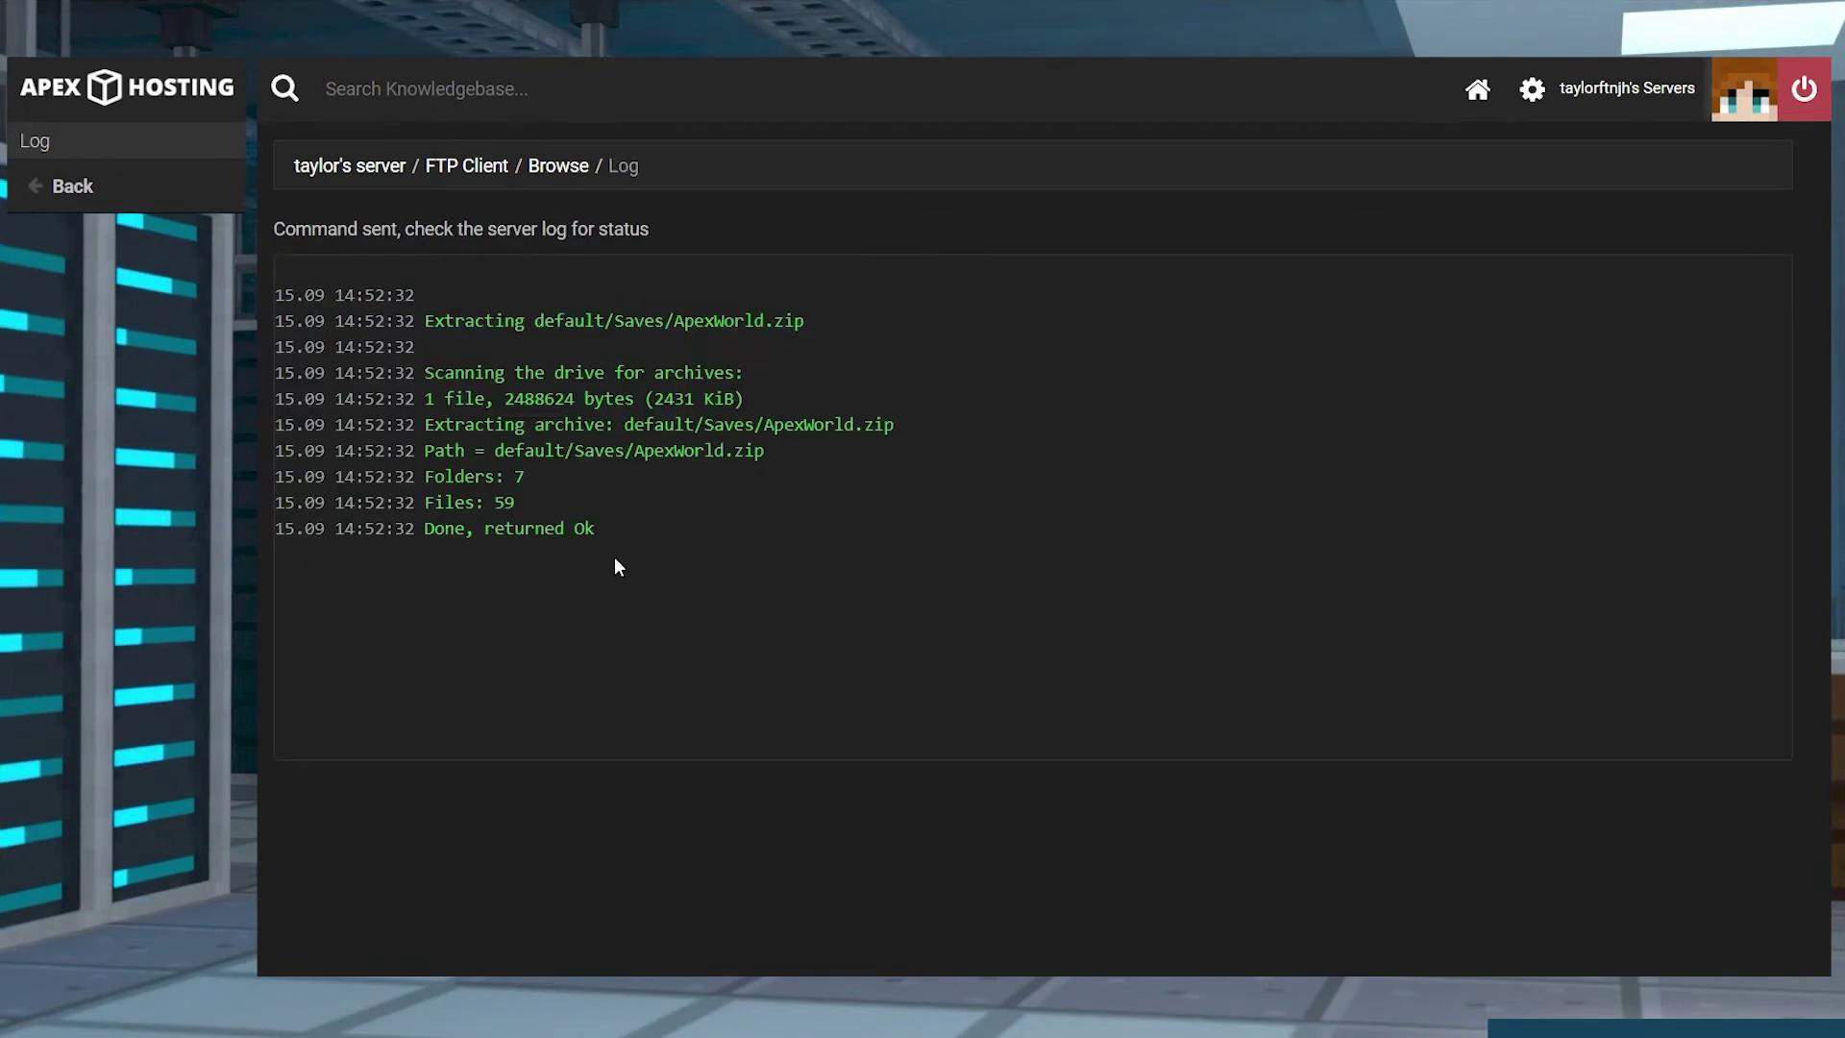
{"action": "triple_click", "coordinate": [581, 529]}
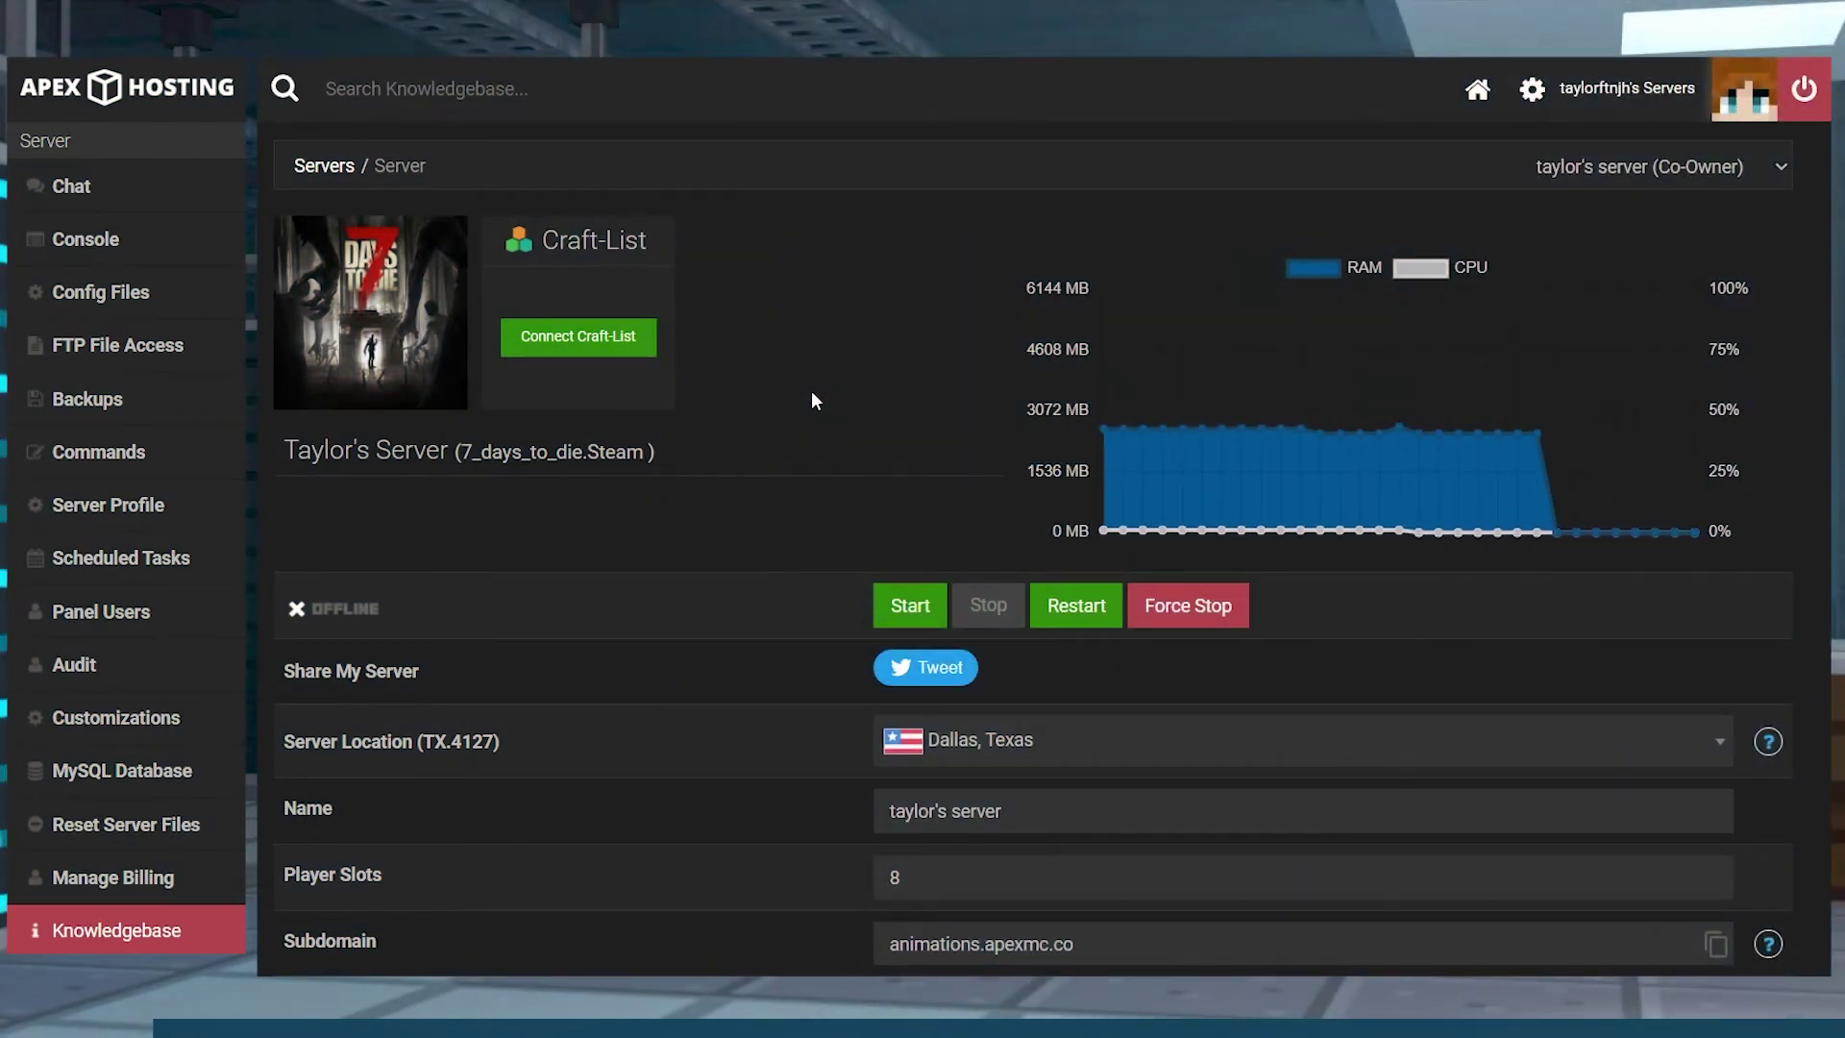
Open the main 7 Days To Die config and remove the Navezgane GameWorld value
{"action": "left_click", "coordinate": [101, 291]}
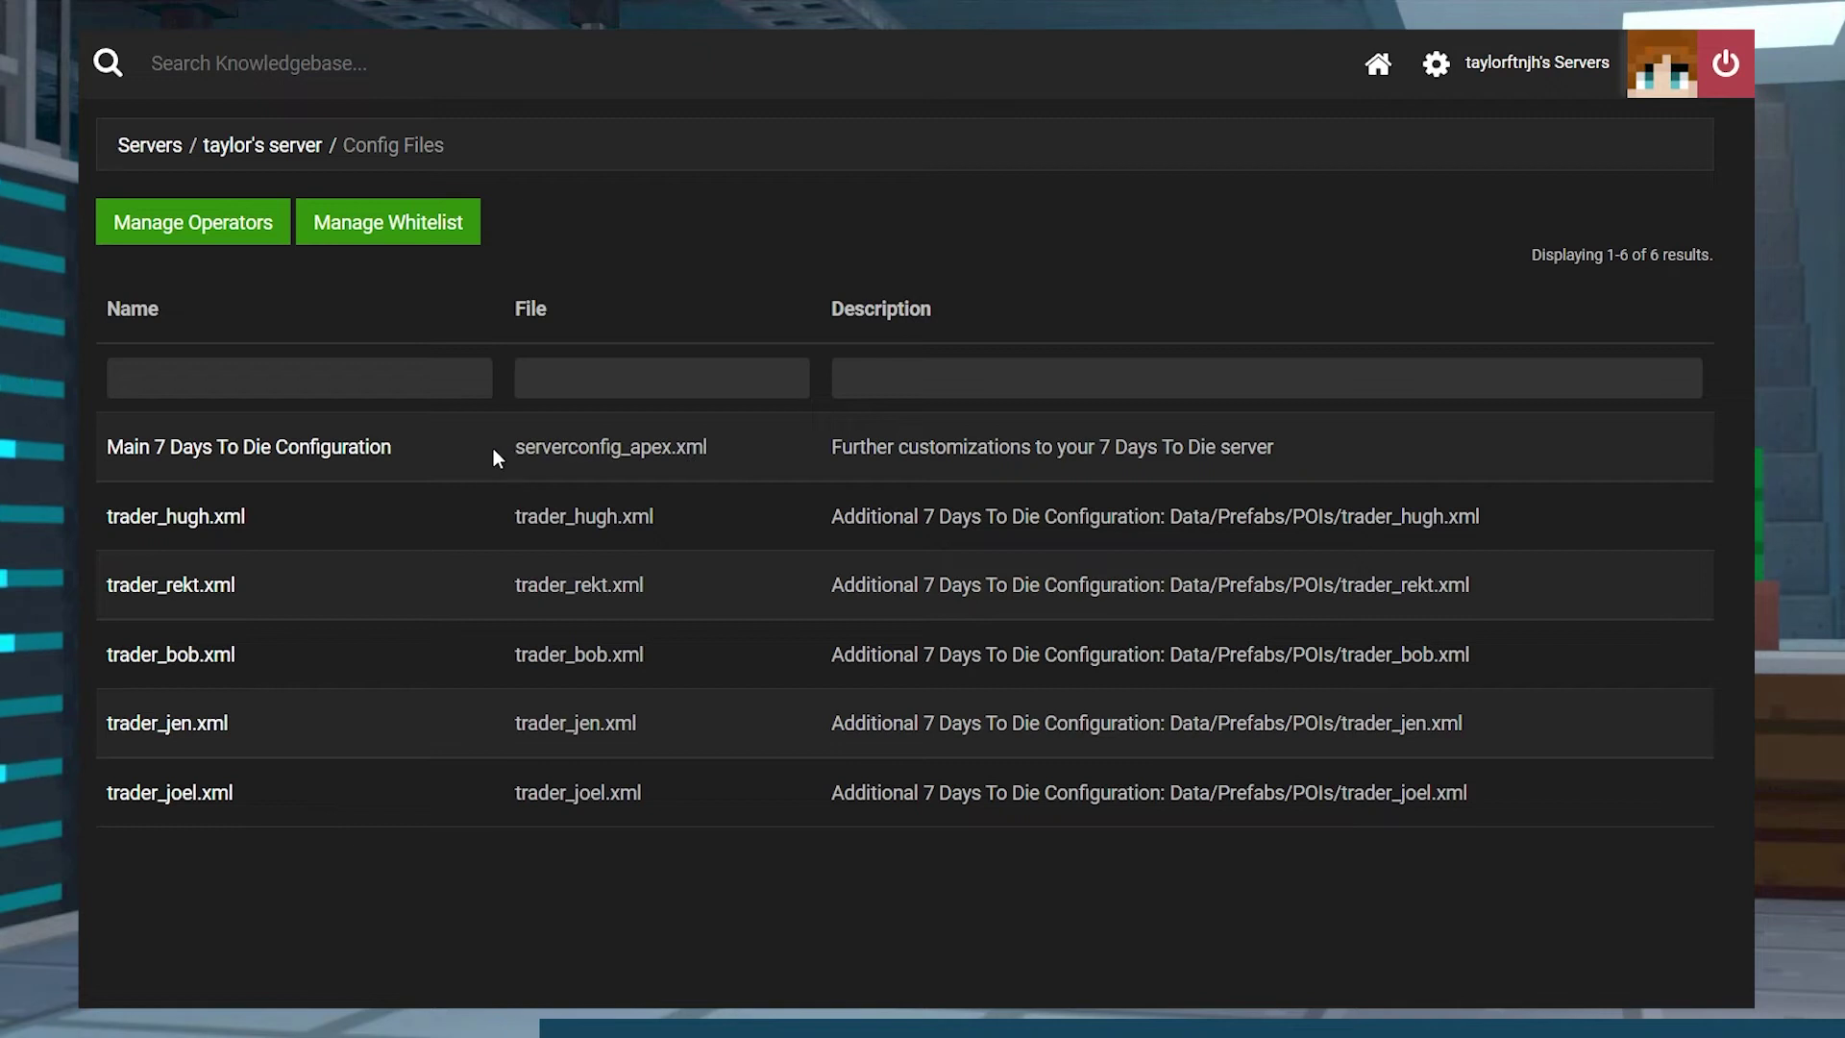
{"action": "left_click", "coordinate": [362, 451]}
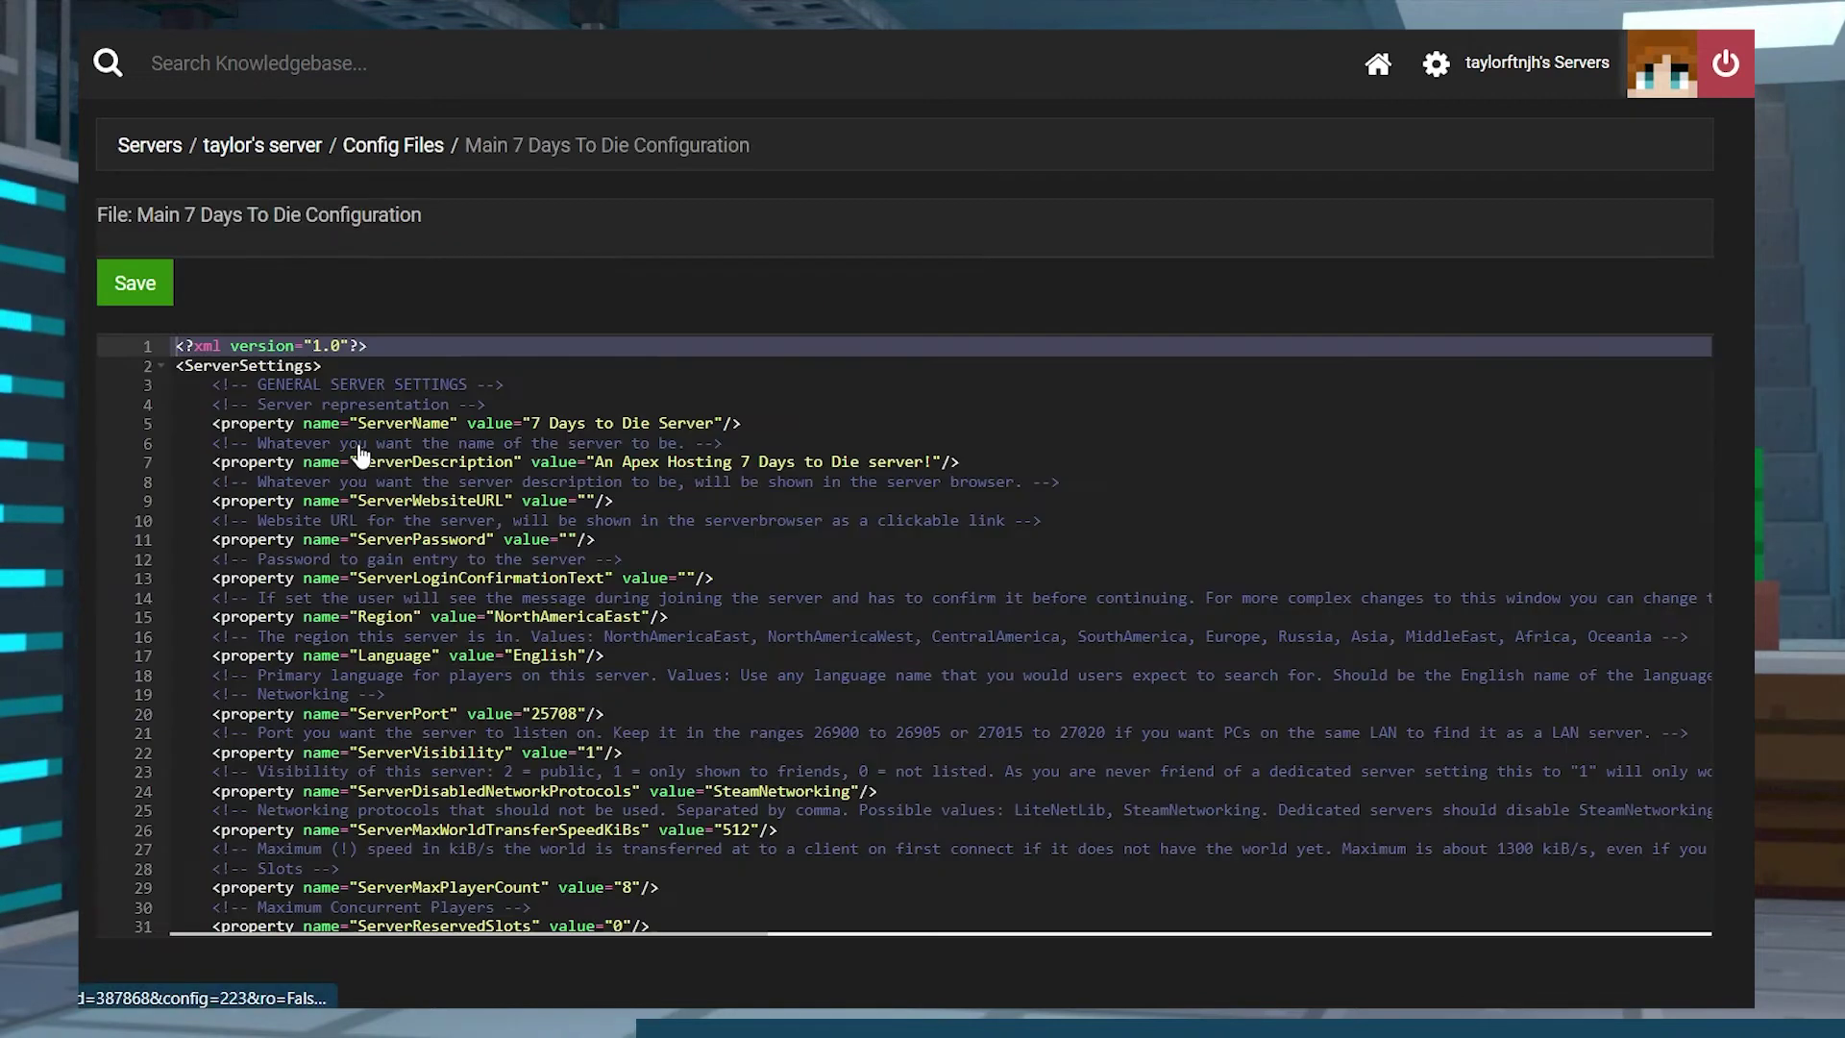
{"action": "scroll", "coordinate": [802, 343], "scroll_direction": "down", "scroll_amount": 7}
{"action": "scroll", "coordinate": [802, 343], "scroll_direction": "down", "scroll_amount": 3}
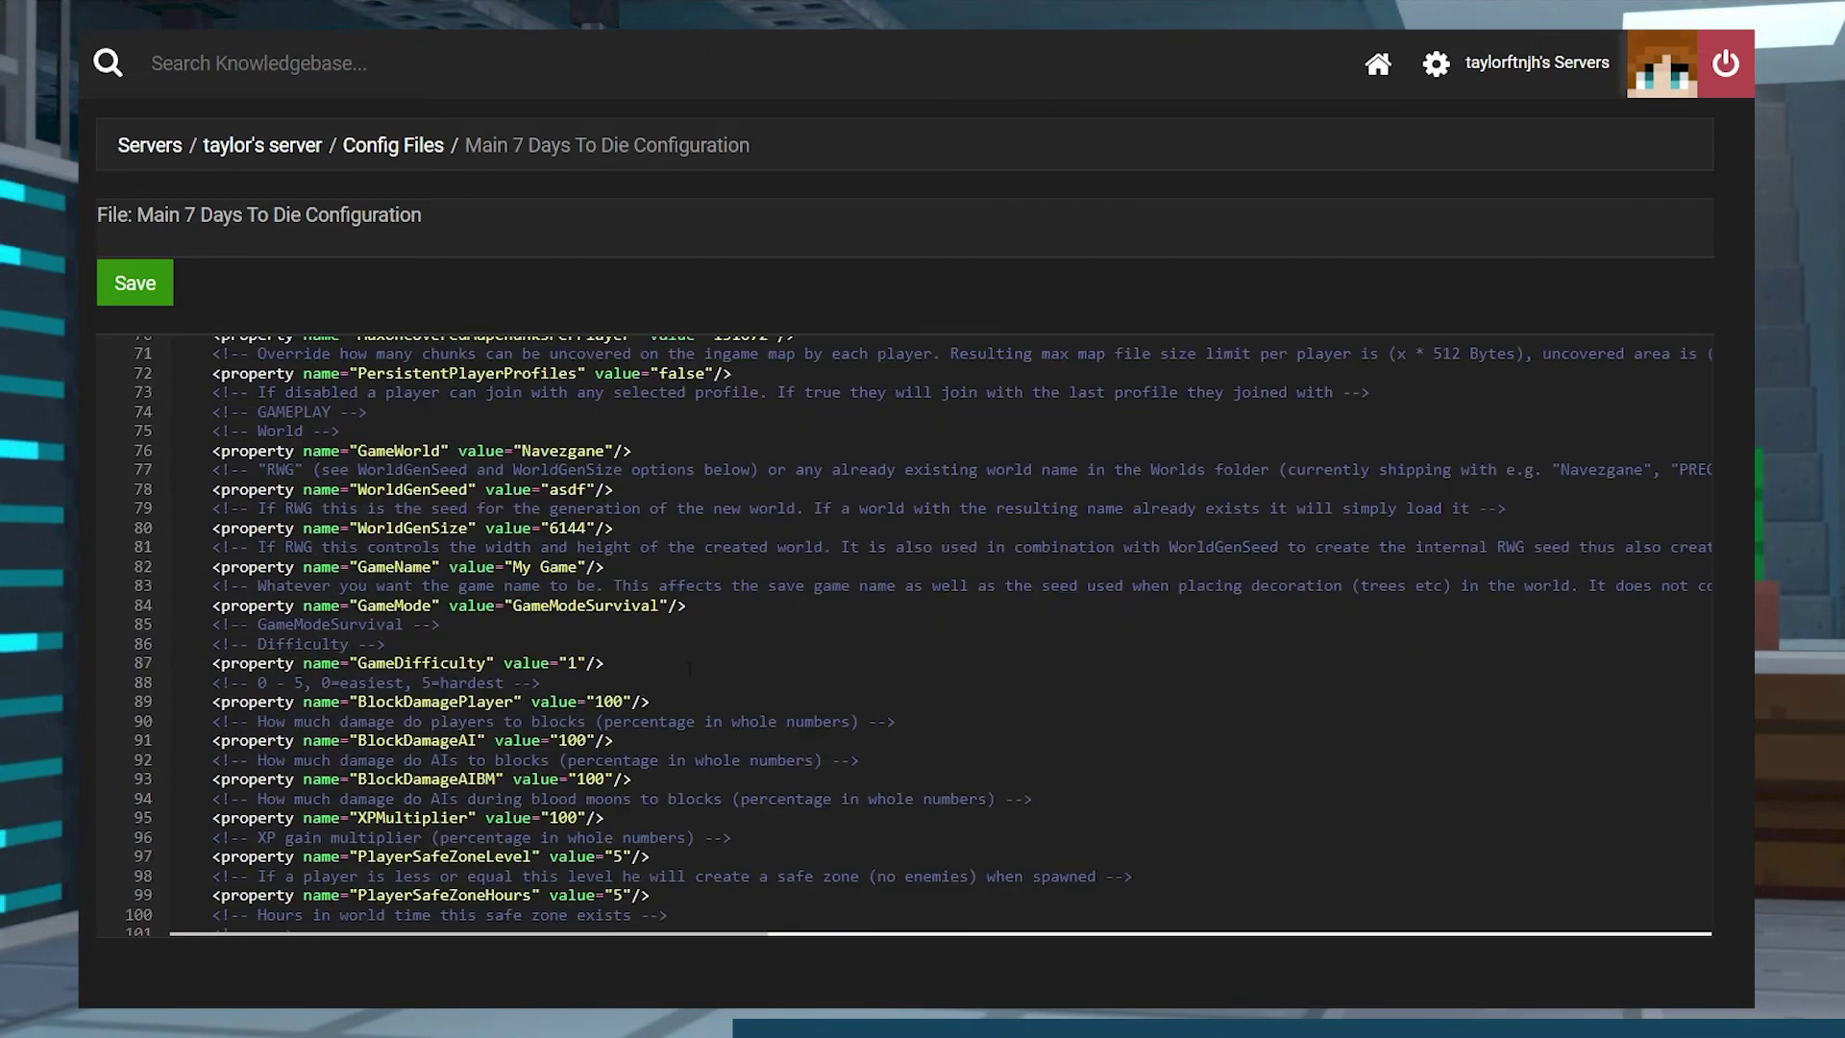
{"action": "left_click", "coordinate": [362, 449]}
{"action": "left_click", "coordinate": [584, 449]}
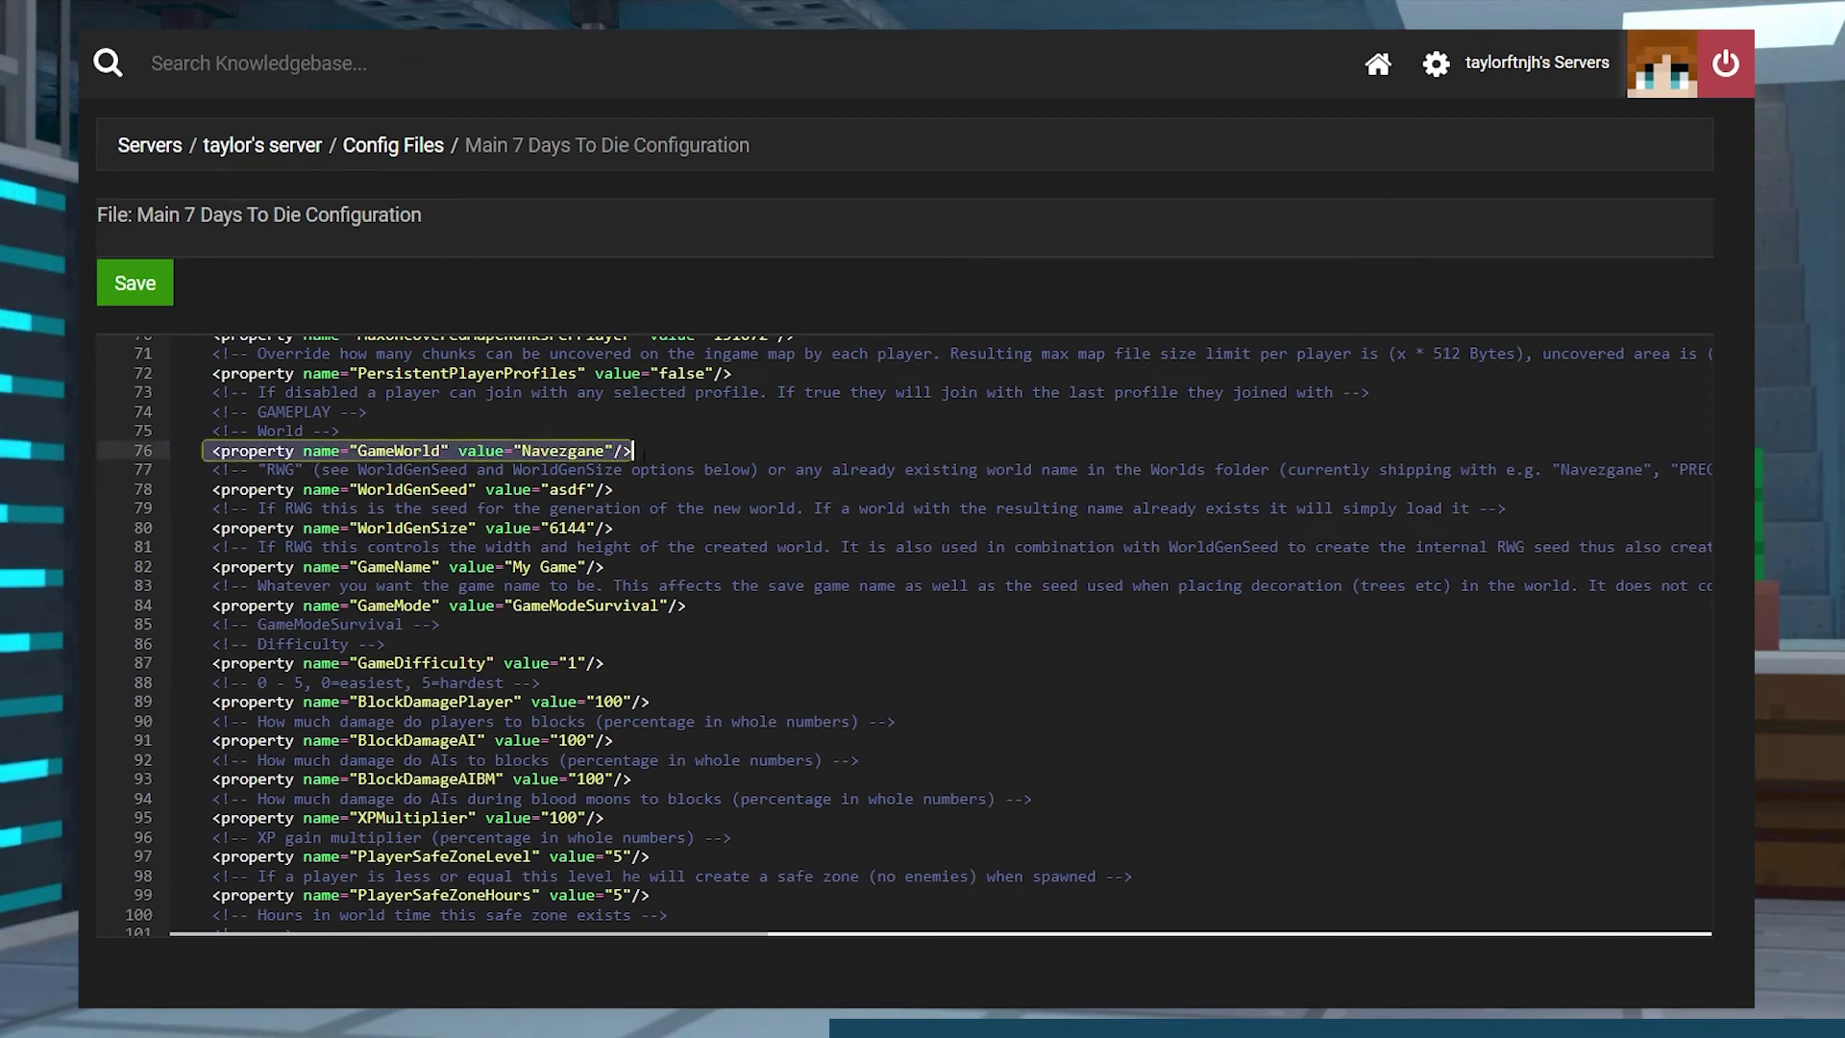
{"action": "key", "text": "BackSpace"}
{"action": "key", "text": "BackSpace"}
{"action": "key", "text": "BackSpace"}
{"action": "type", "text": "Apex World"}
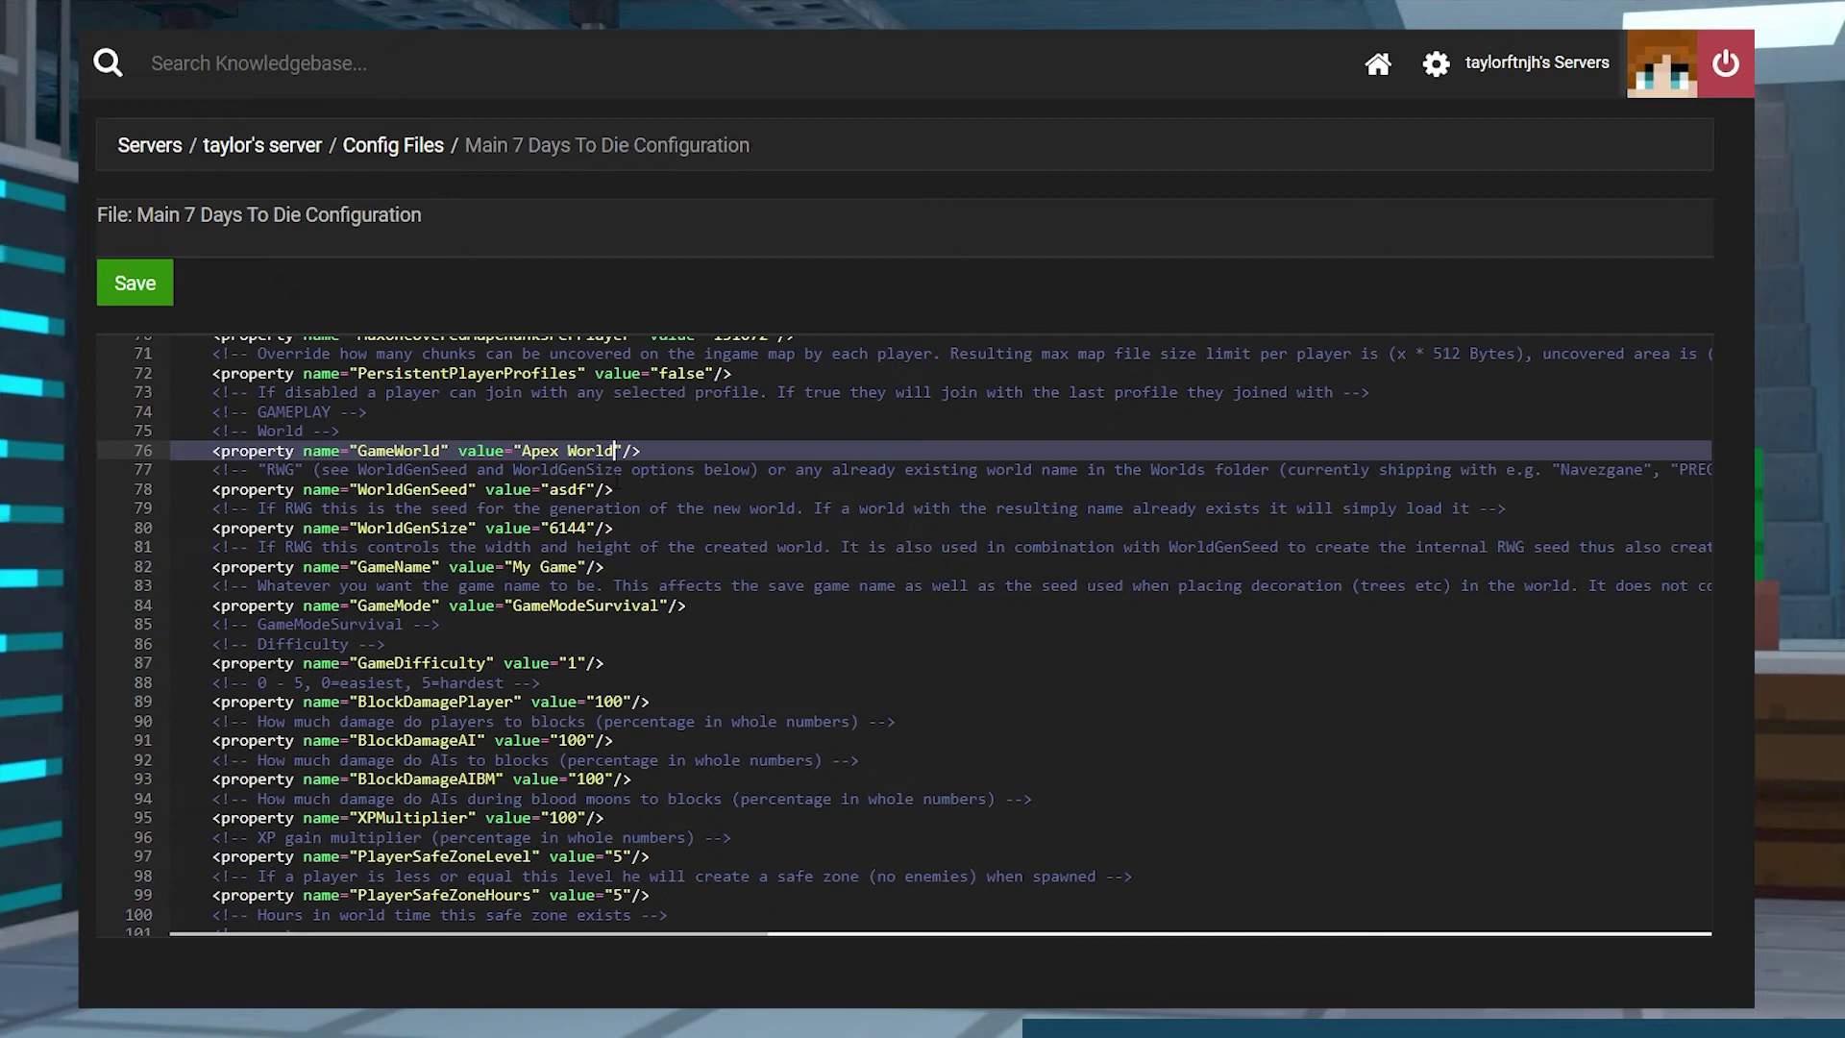
Check GameName is My Game, save the configuration and restart the server
{"action": "key", "text": "Down"}
{"action": "key", "text": "Down"}
{"action": "key", "text": "Down"}
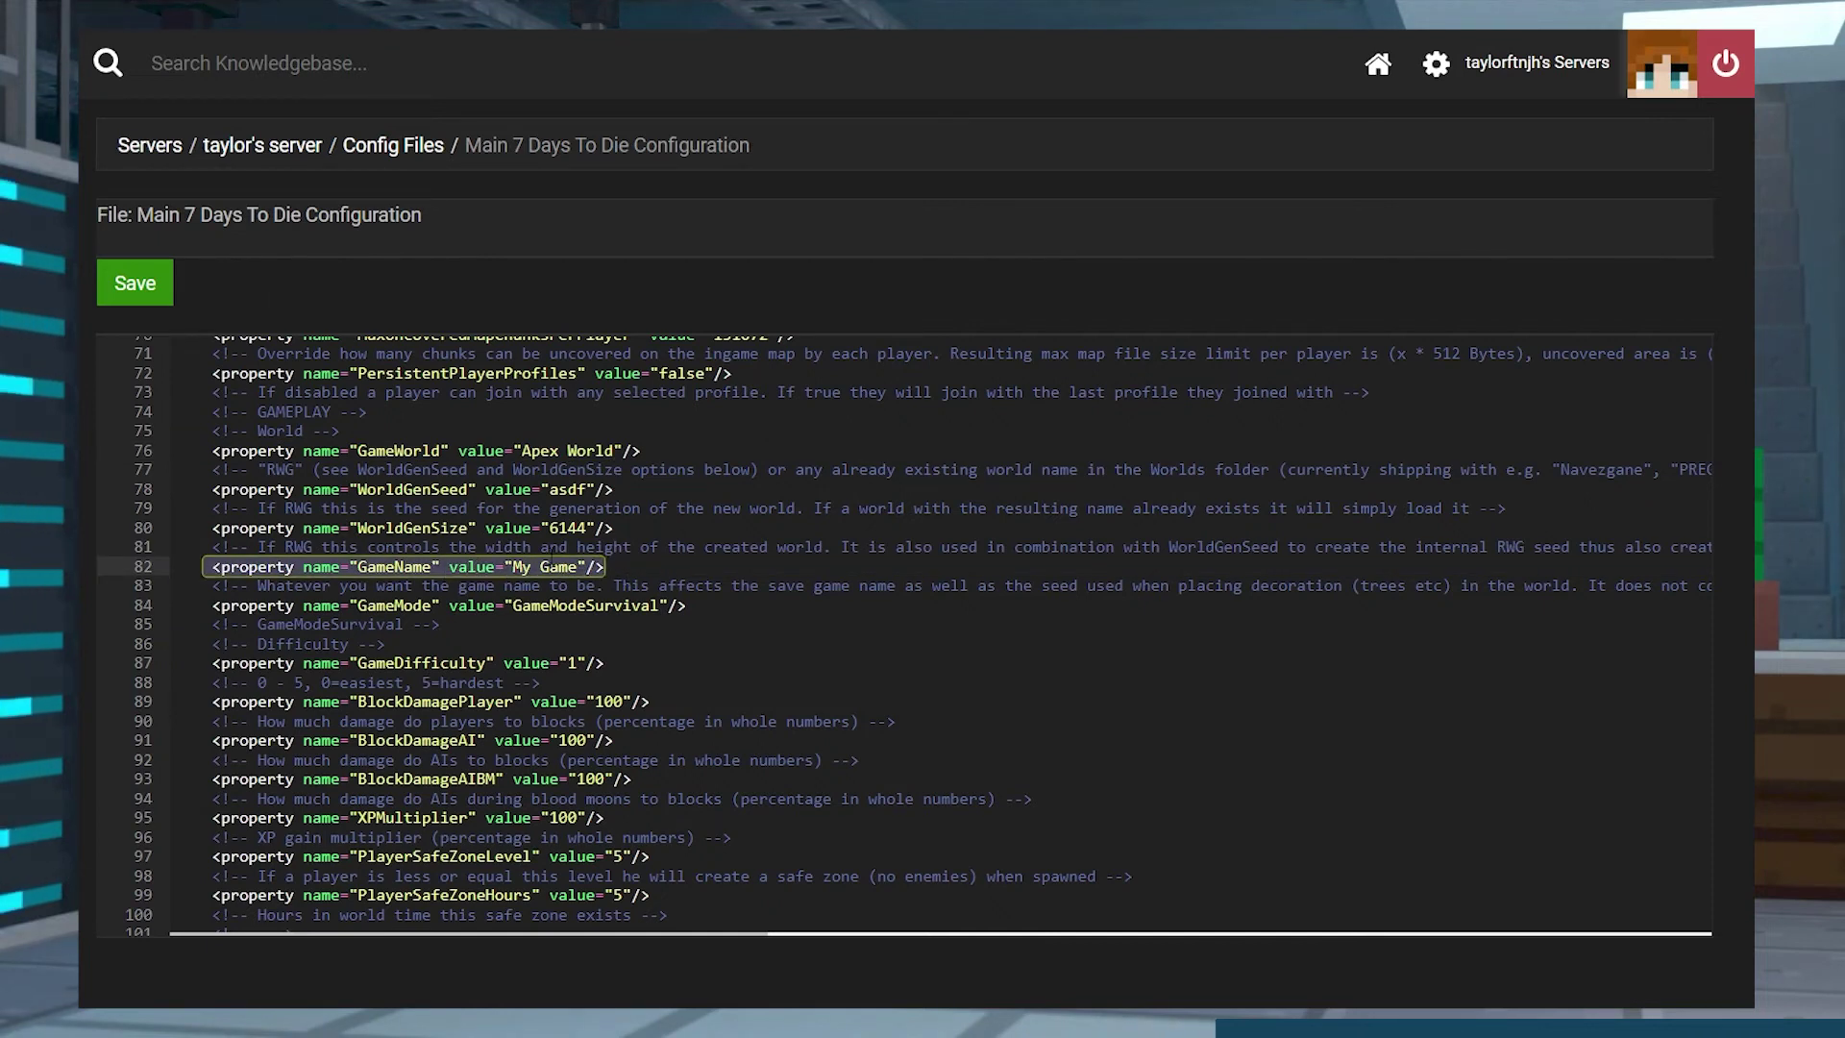
{"action": "key", "text": "Left"}
{"action": "key", "text": "Left"}
{"action": "key", "text": "Left"}
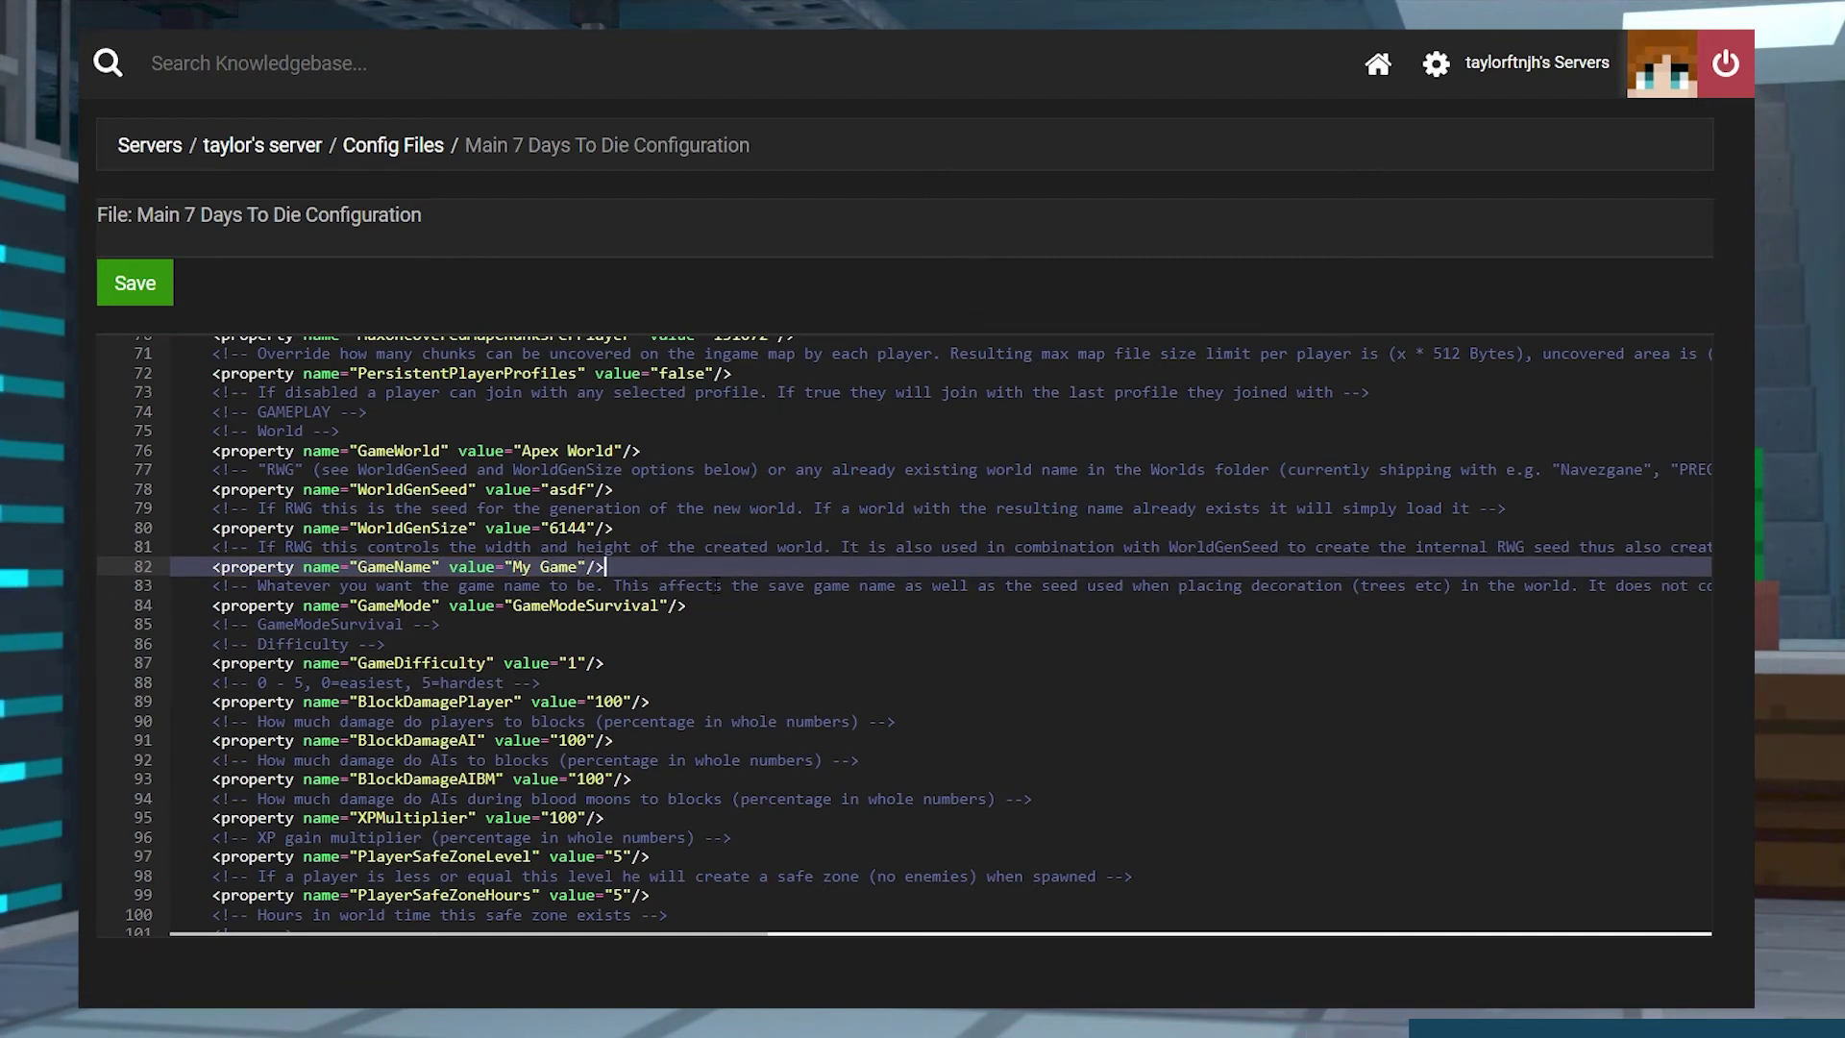
{"action": "left_click", "coordinate": [129, 300]}
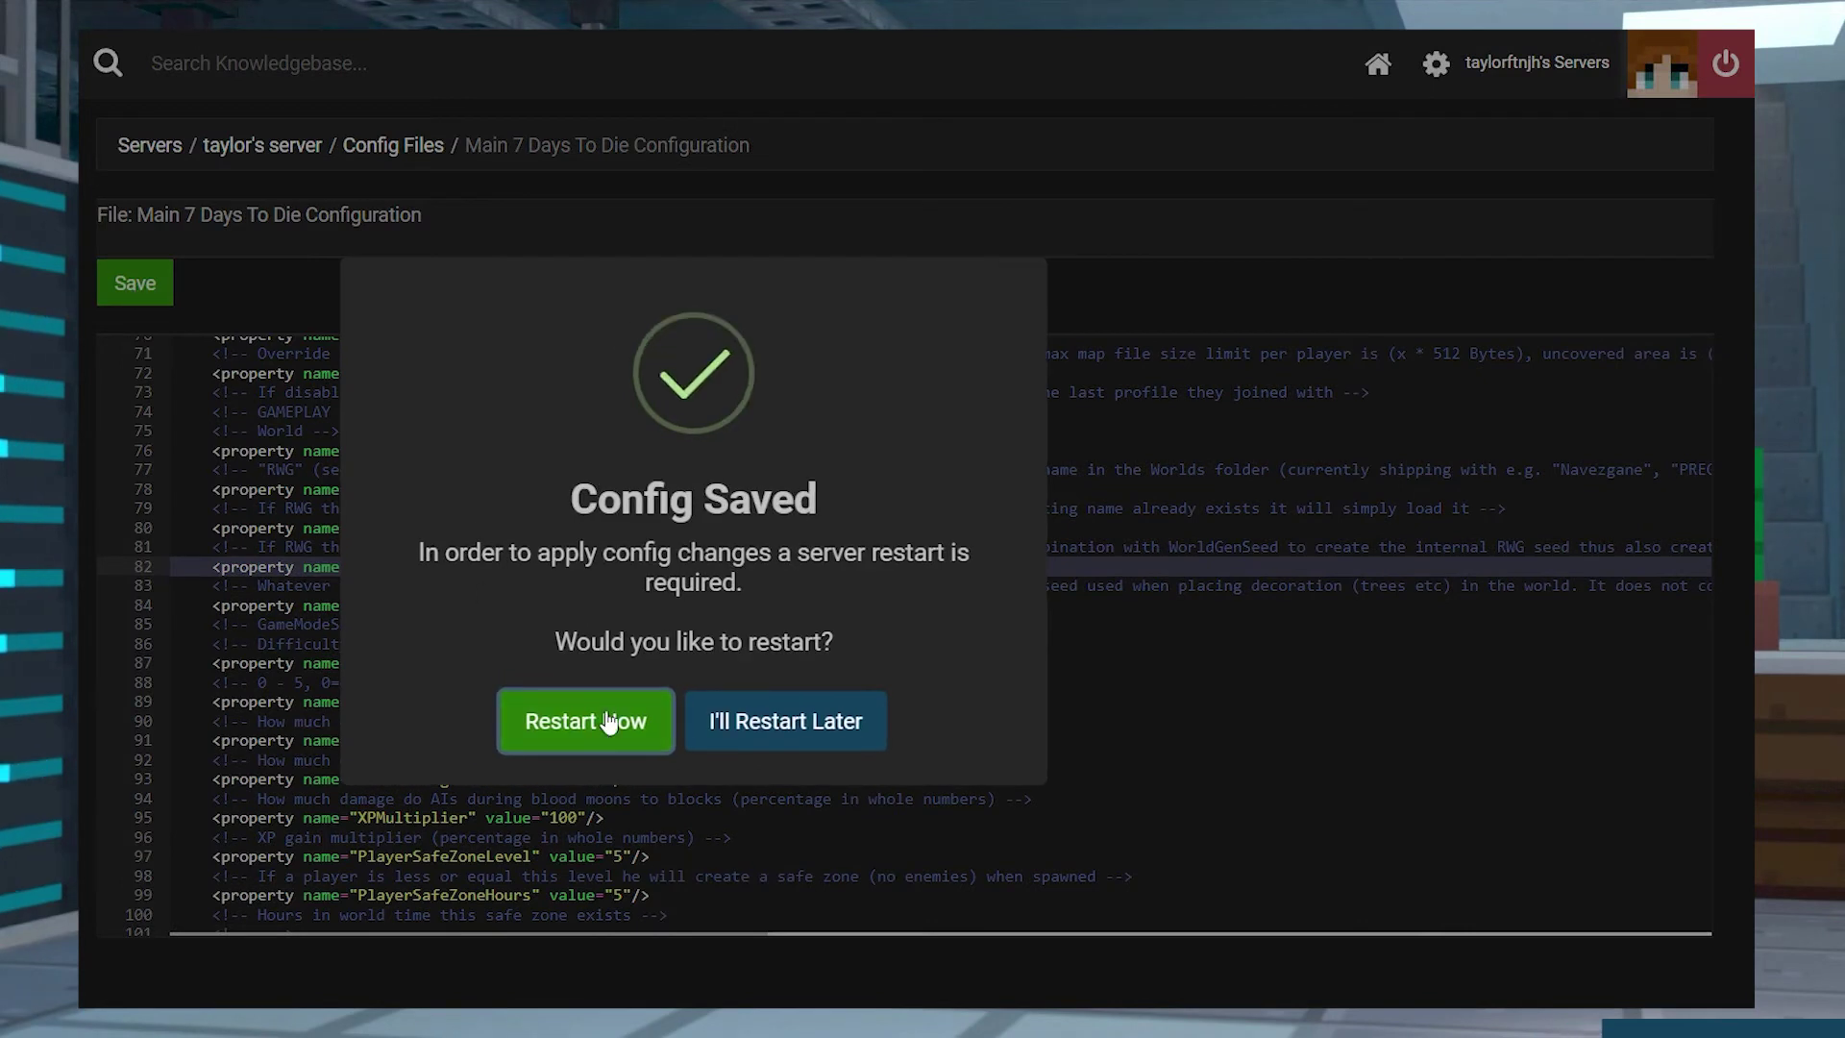
{"action": "left_click", "coordinate": [607, 711]}
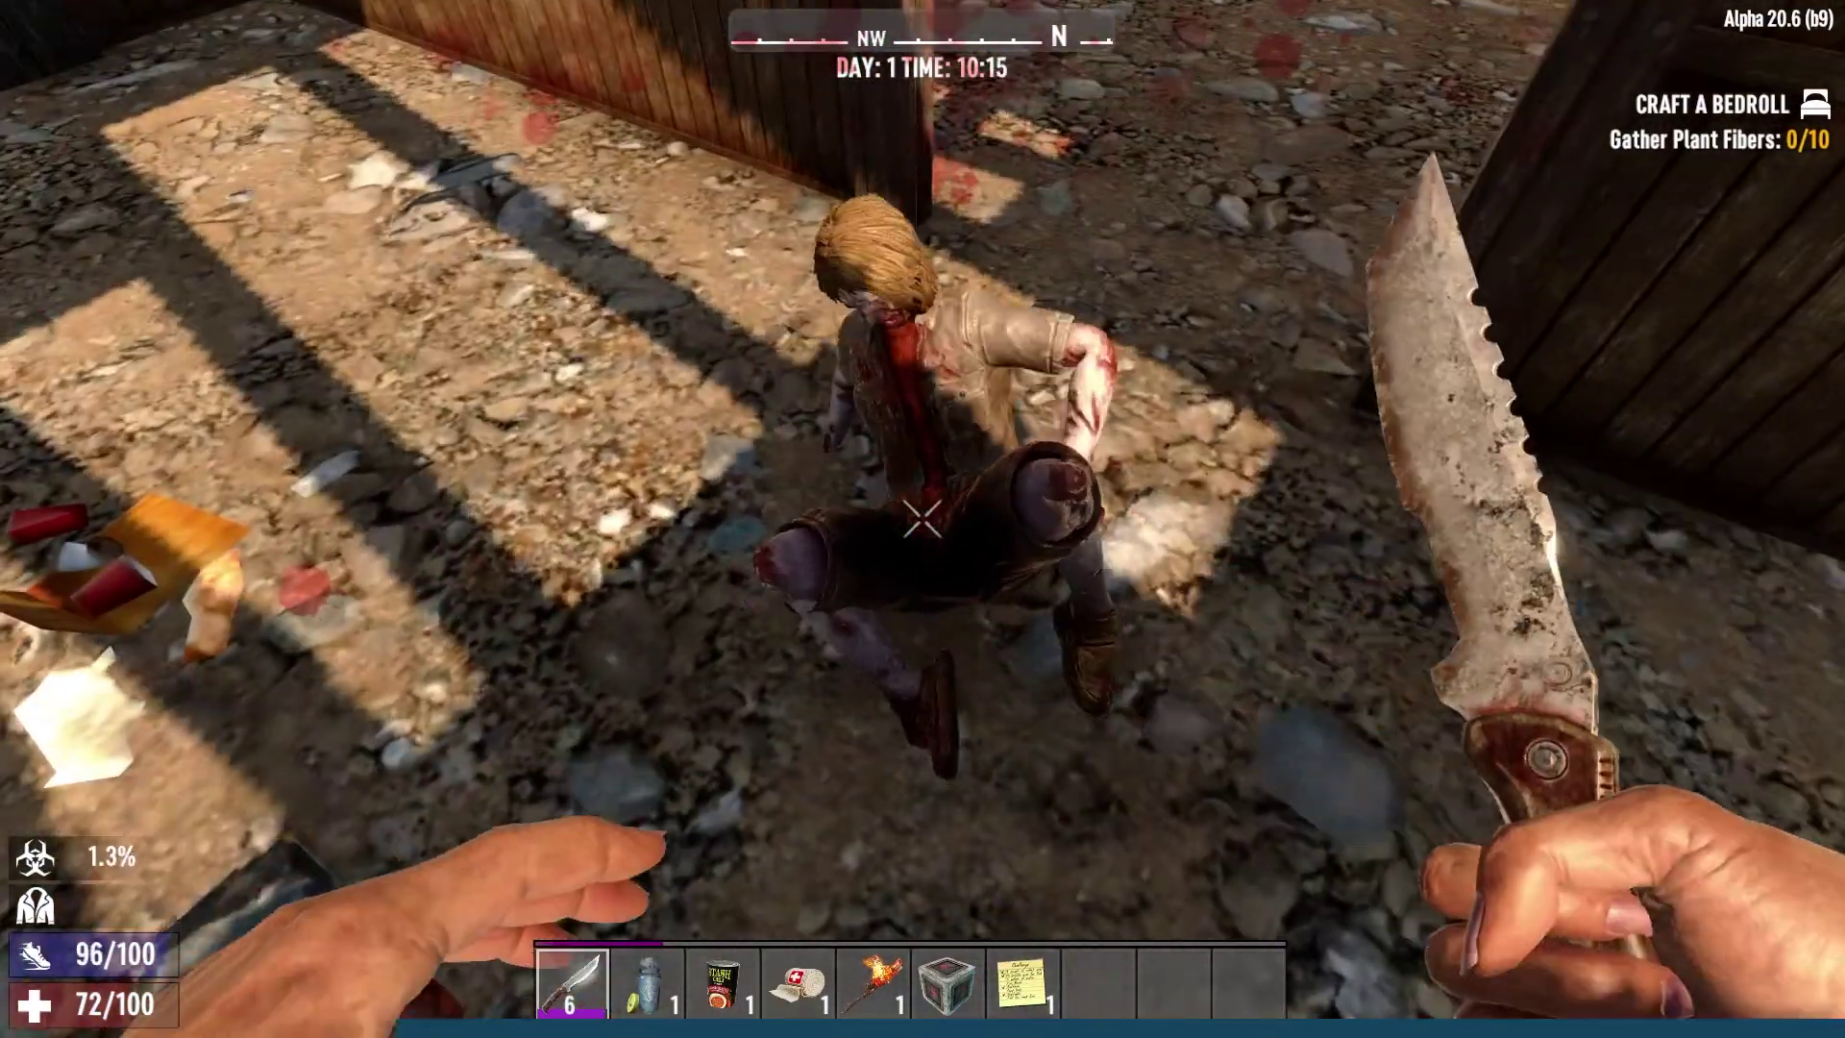
Kill the zombies in the grassy field with repeated knife strikes
{"action": "left_click", "coordinate": [923, 521]}
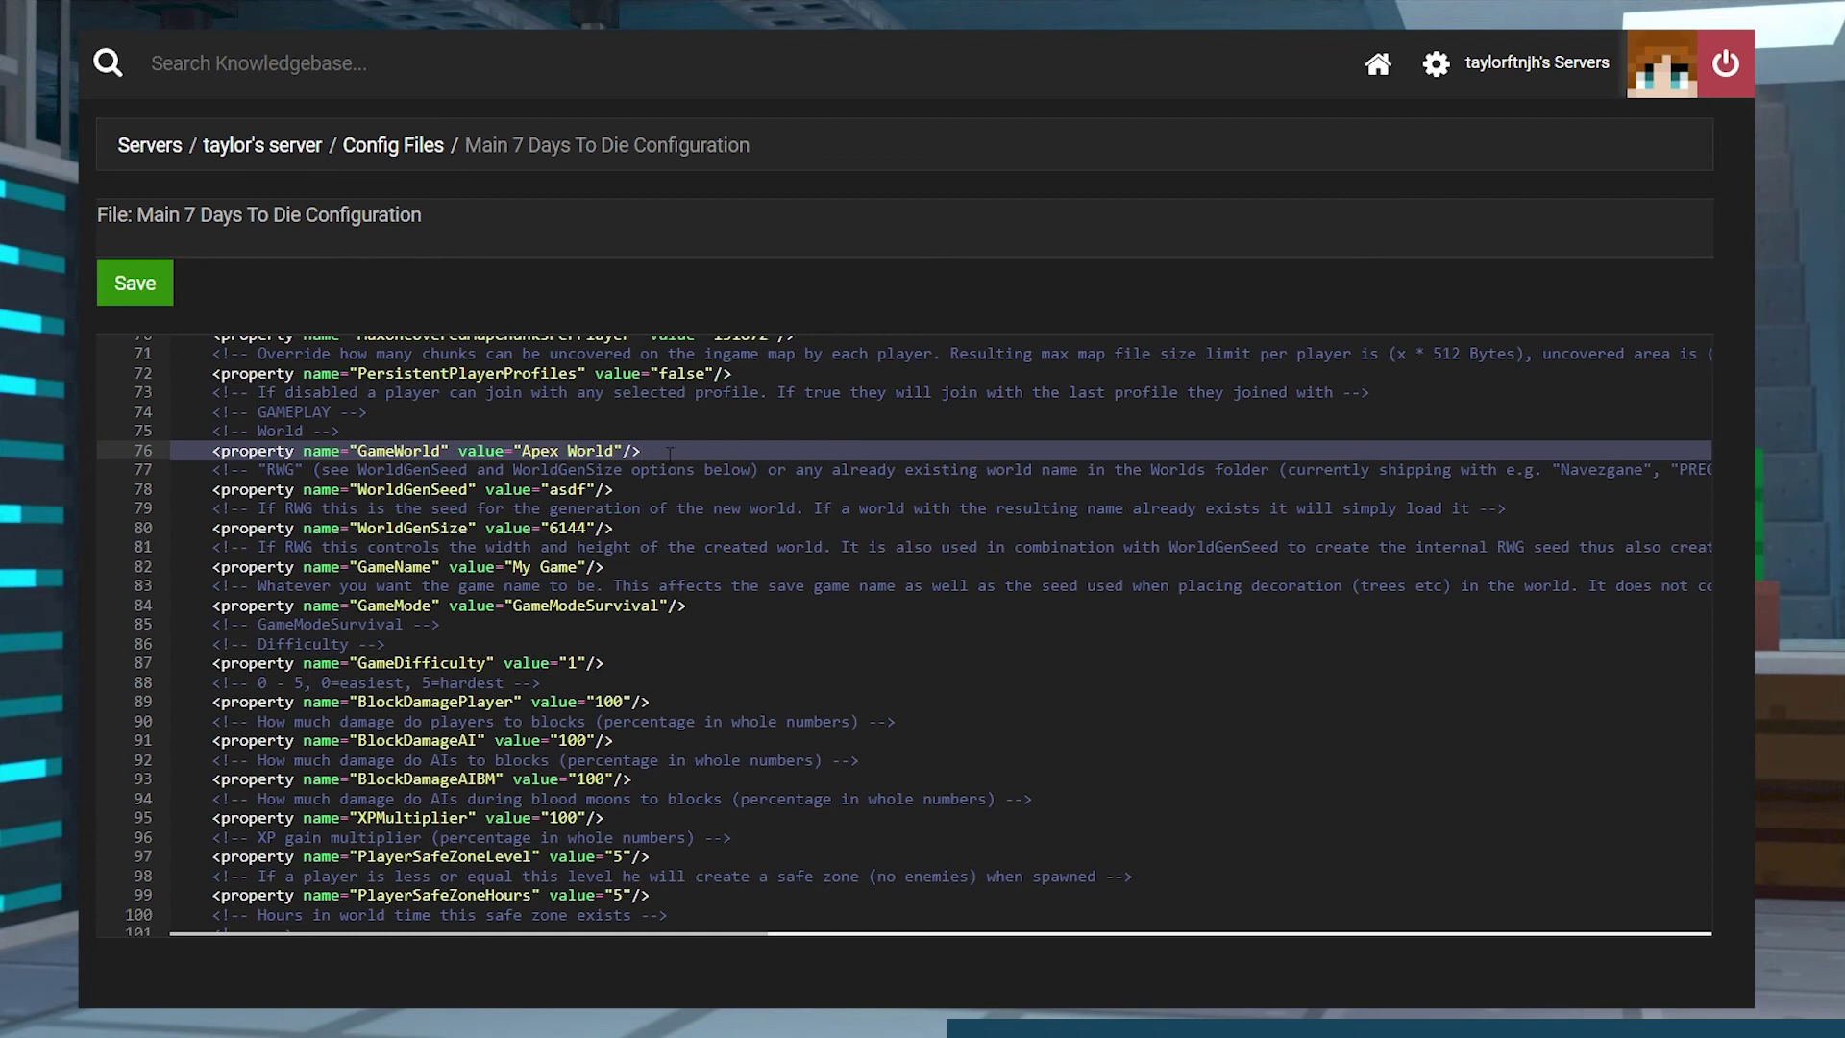
{"action": "left_click", "coordinate": [335, 567]}
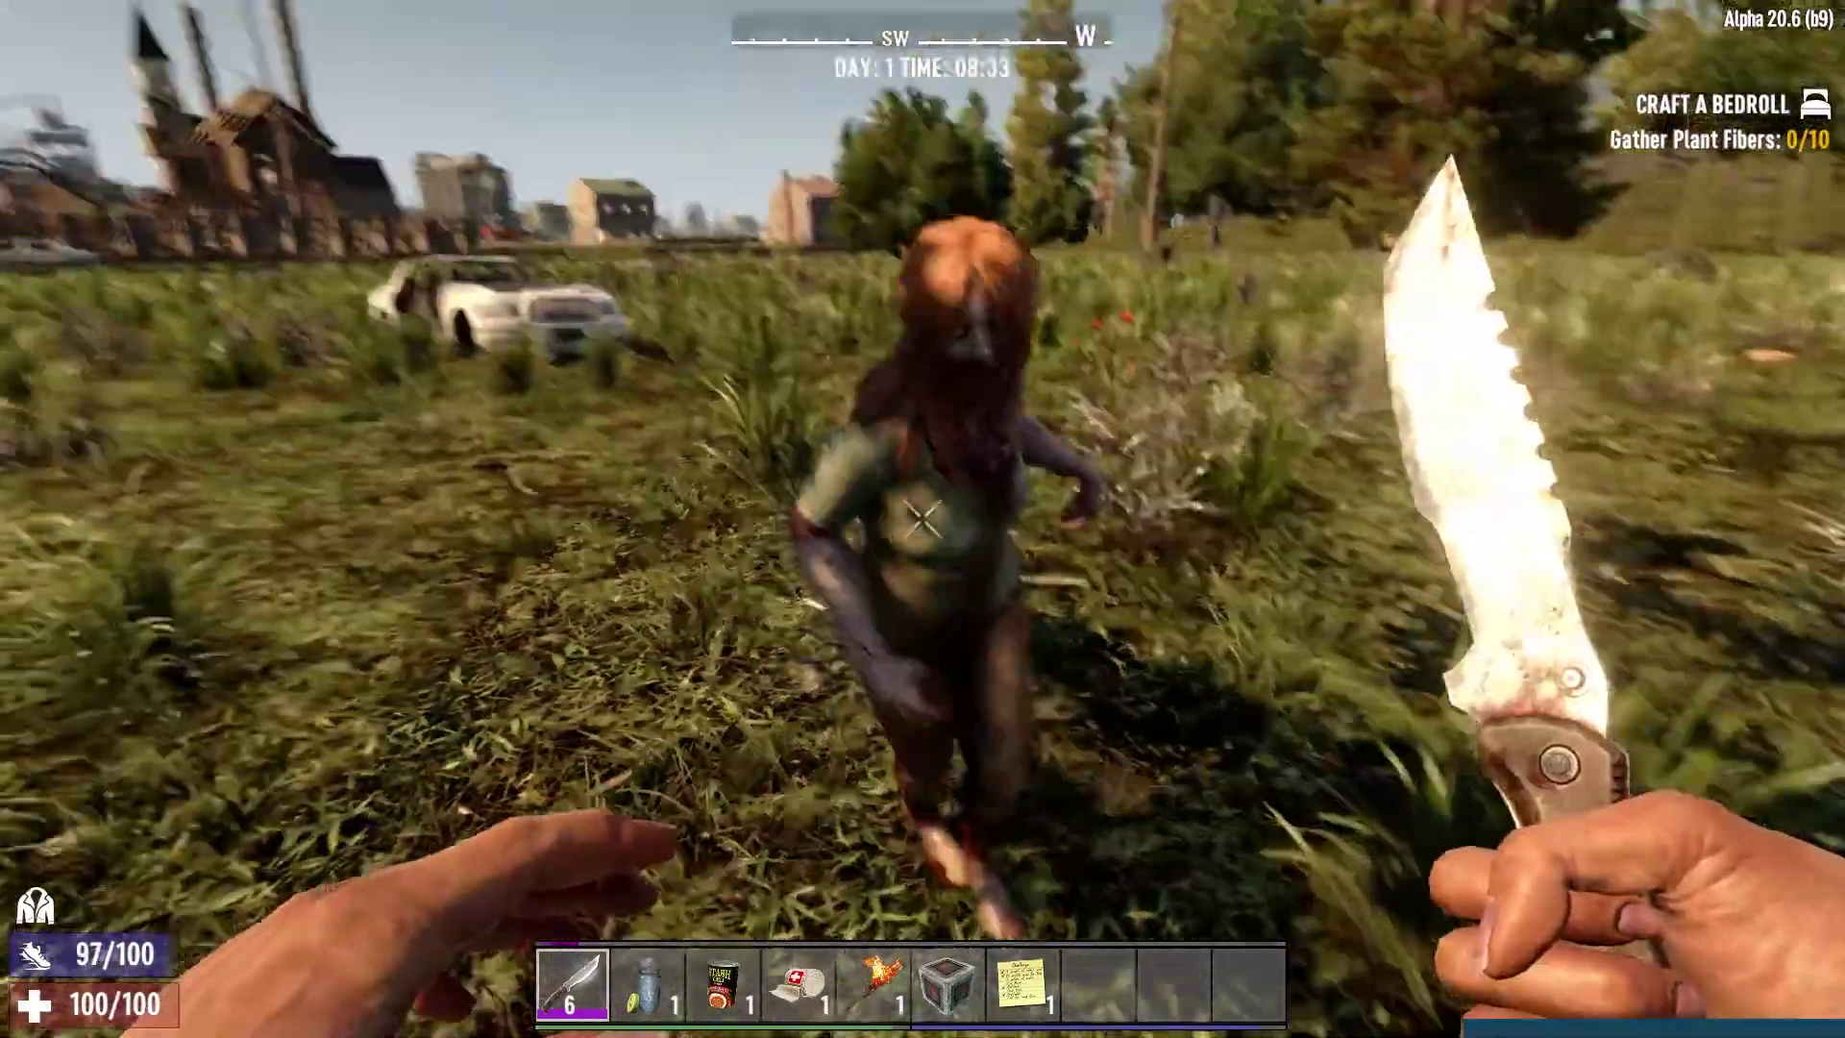
{"action": "left_click", "coordinate": [923, 520]}
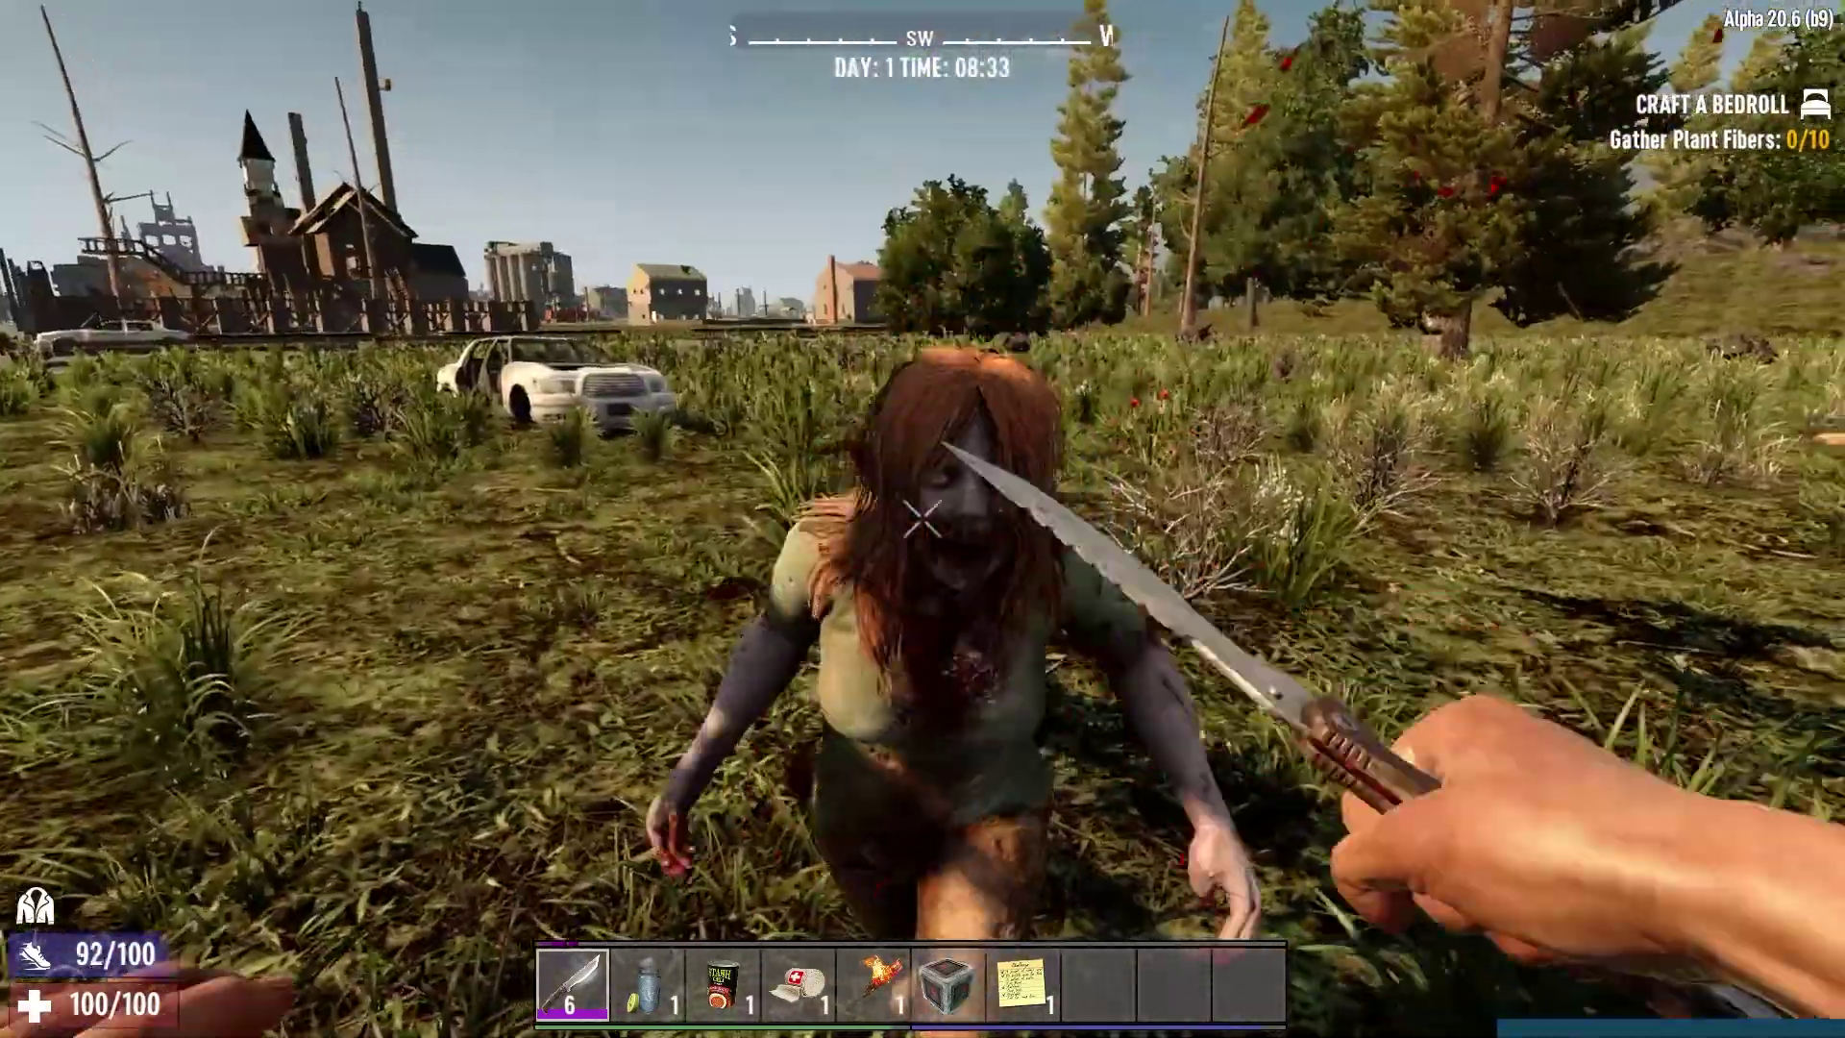
{"action": "left_click", "coordinate": [922, 520]}
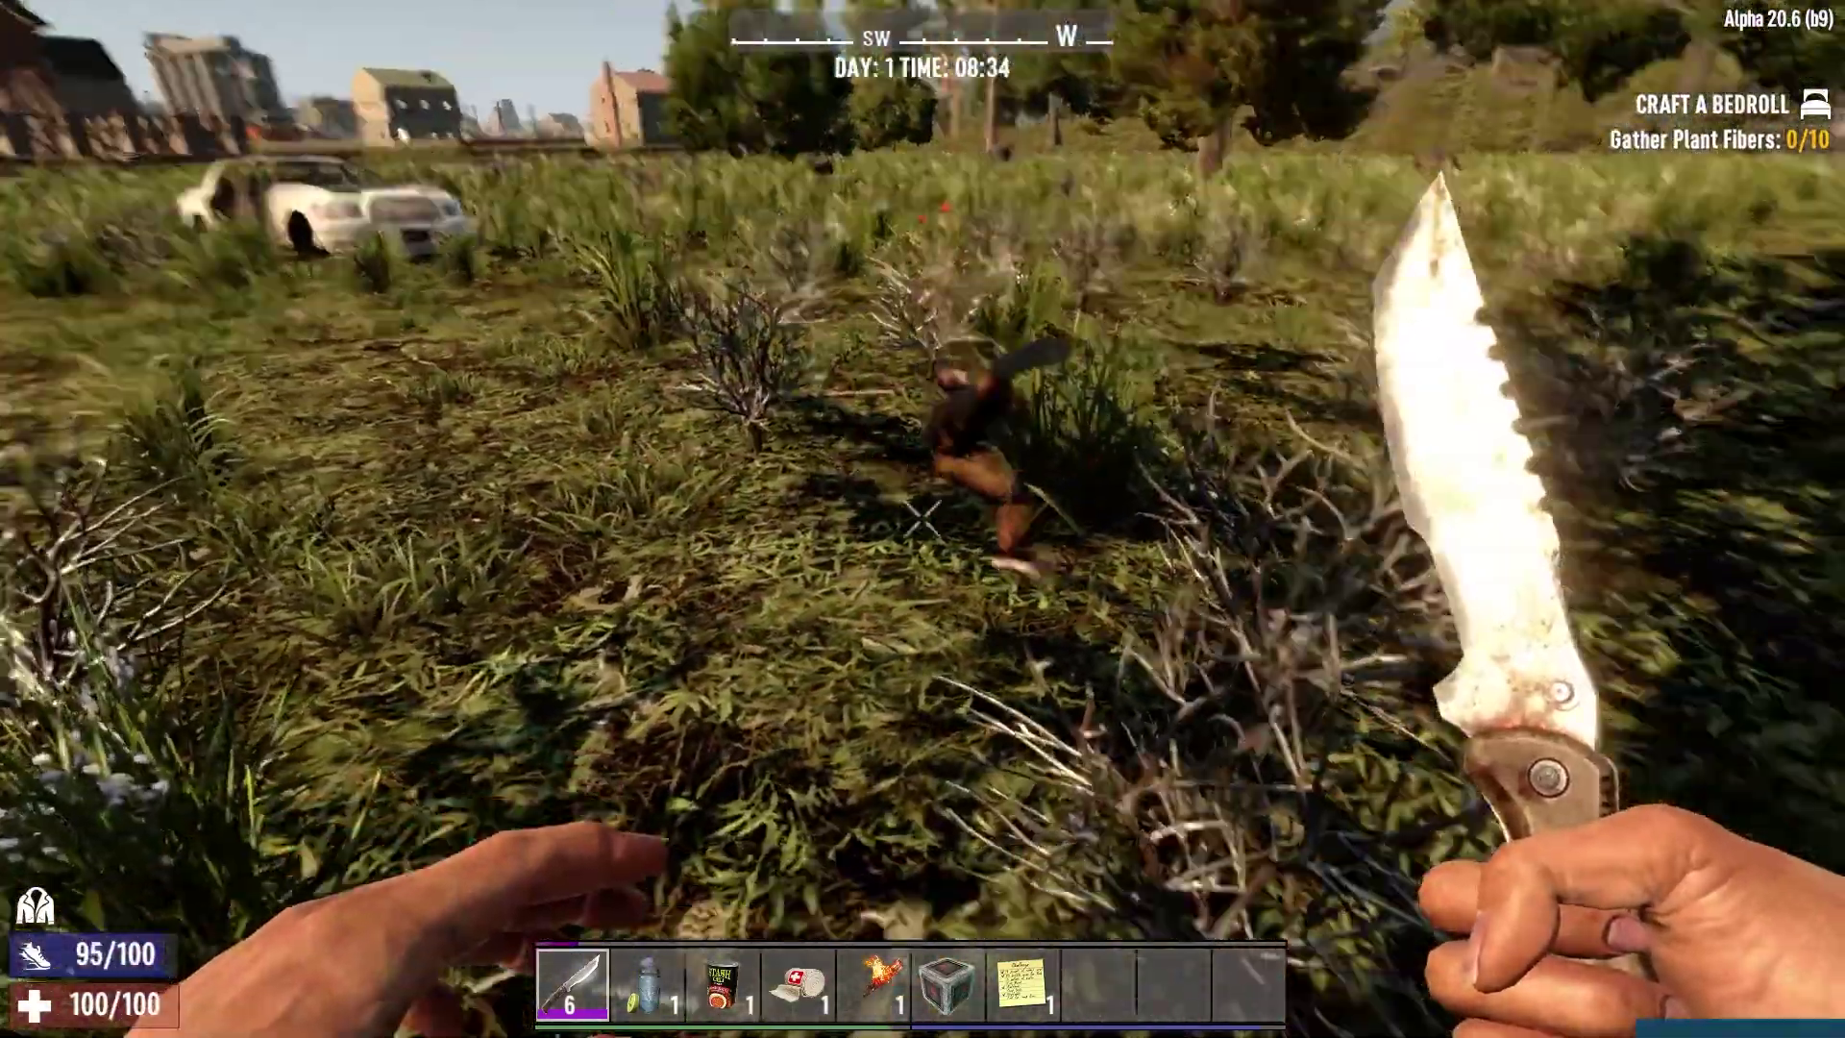